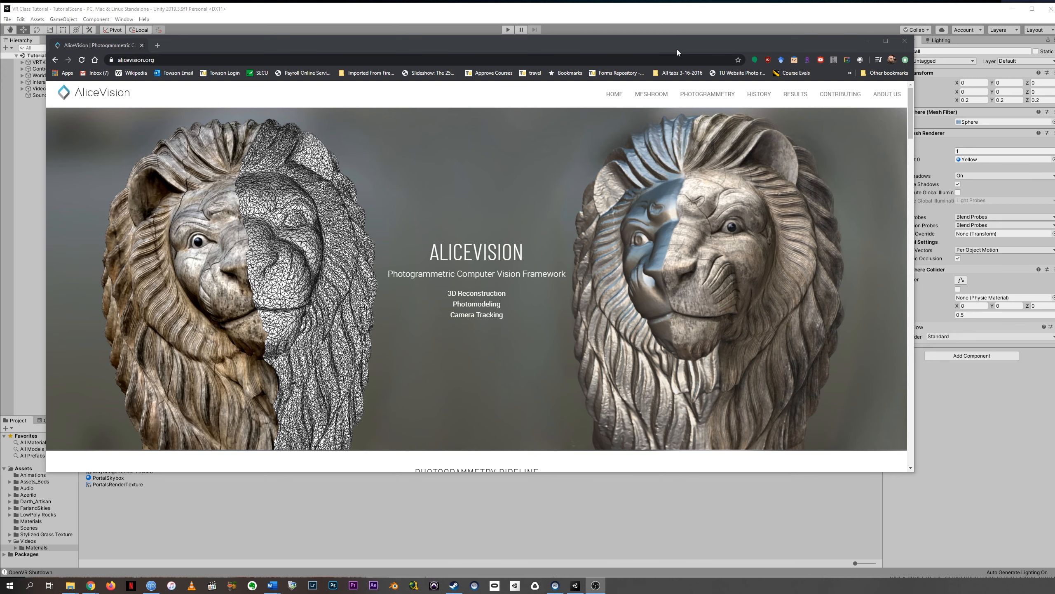
Move the AliceVision browser window clear of Unity's Inspector and enlarge it slightly
left_click_drag(678, 50, 631, 37)
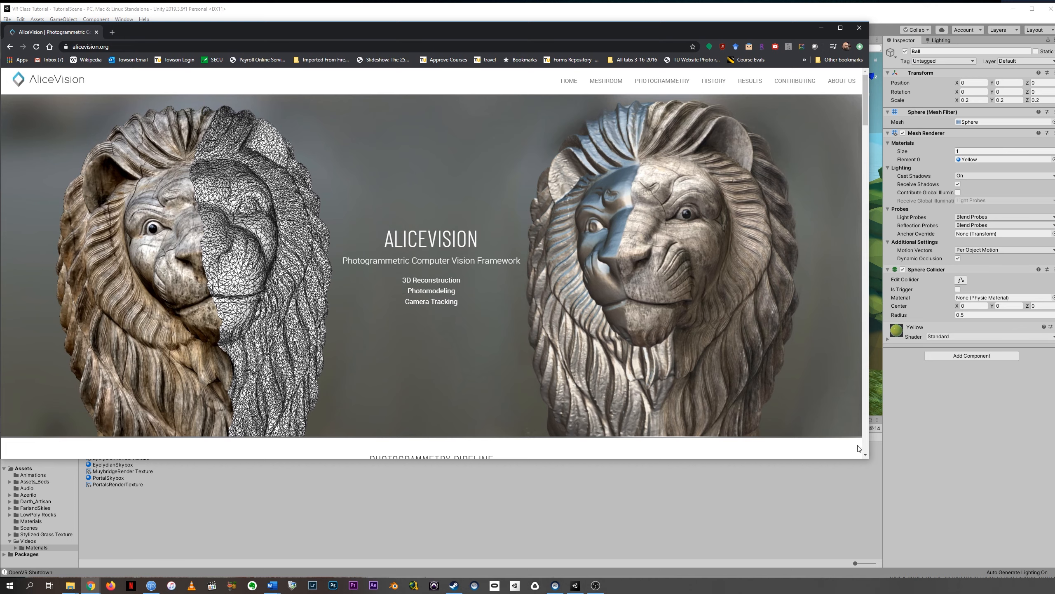
left_click_drag(868, 459, 884, 470)
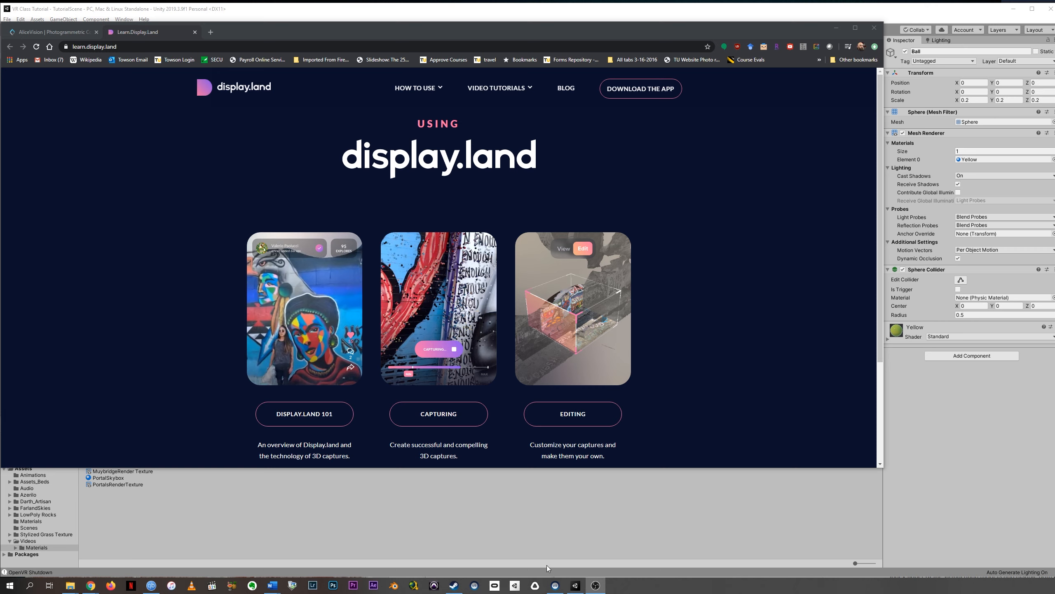
Switch to File Explorer and open the photo IMG_8453.JPG from the Photogrammetry Toy Car folder
mouse_move(71, 586)
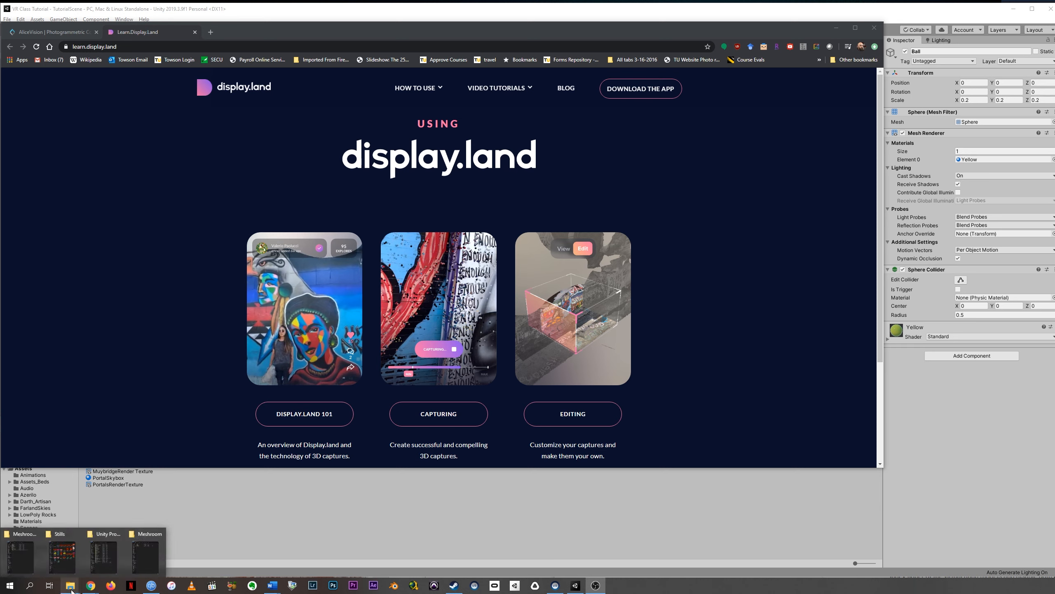
left_click(140, 561)
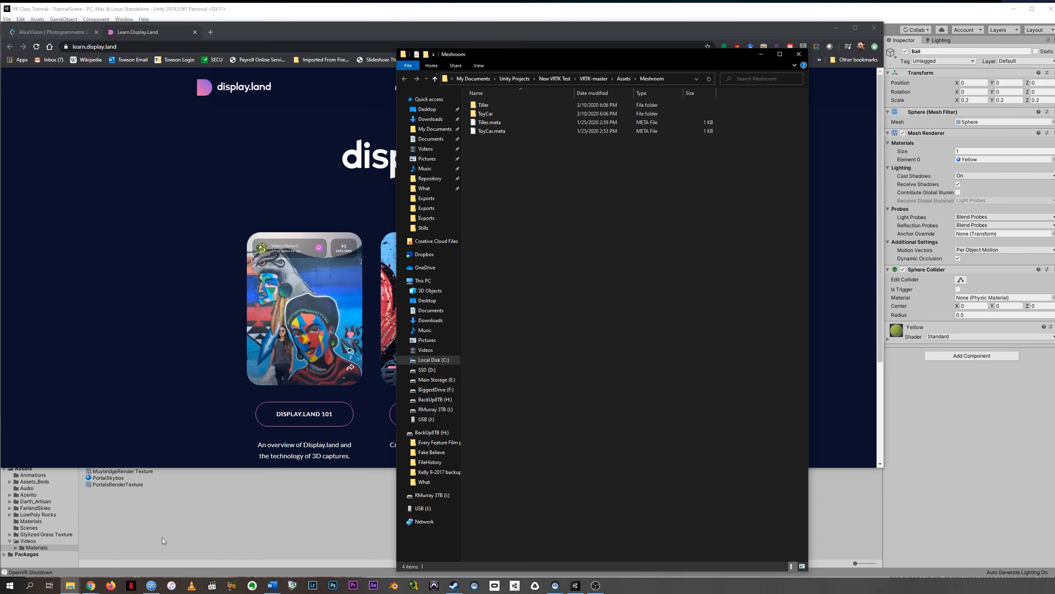
double_click(388, 97)
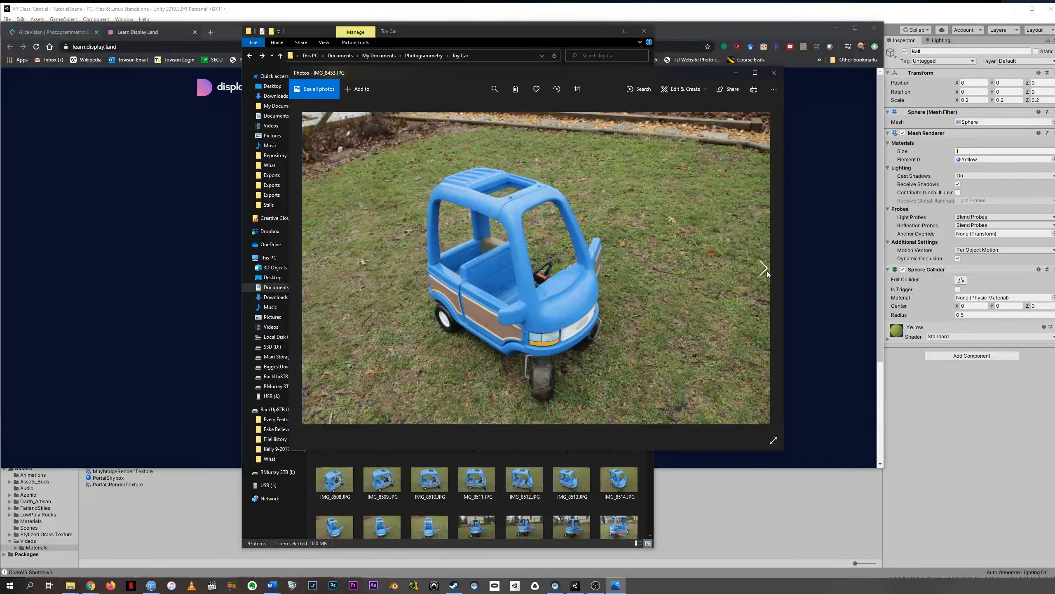
Page forward through the toy car photos from IMG_8453.JPG to examine how the car was photographed from all around and at different heights
left_click(767, 271)
left_click(766, 271)
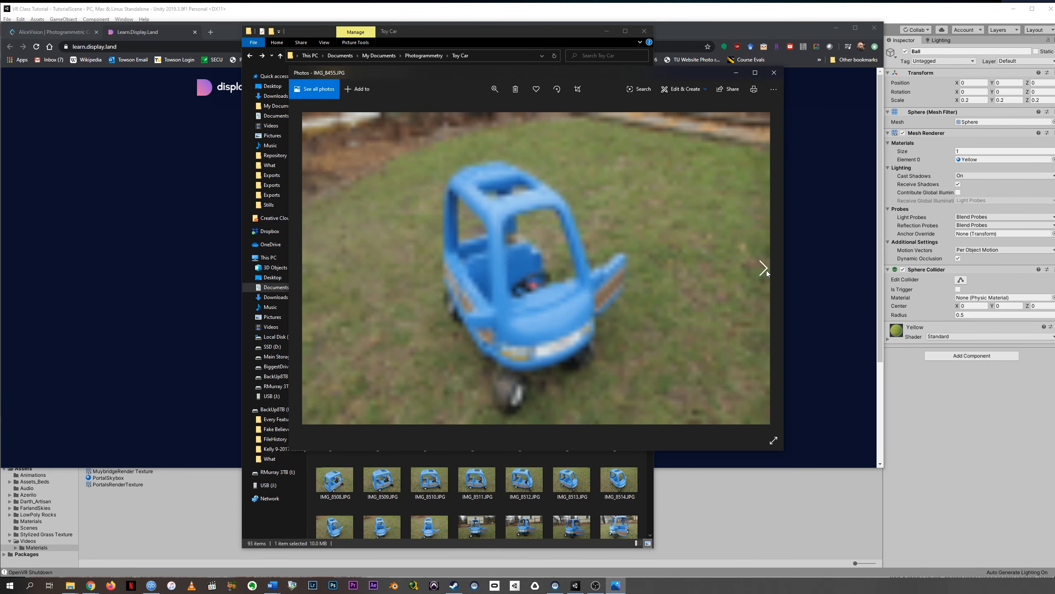
left_click(766, 270)
left_click(766, 270)
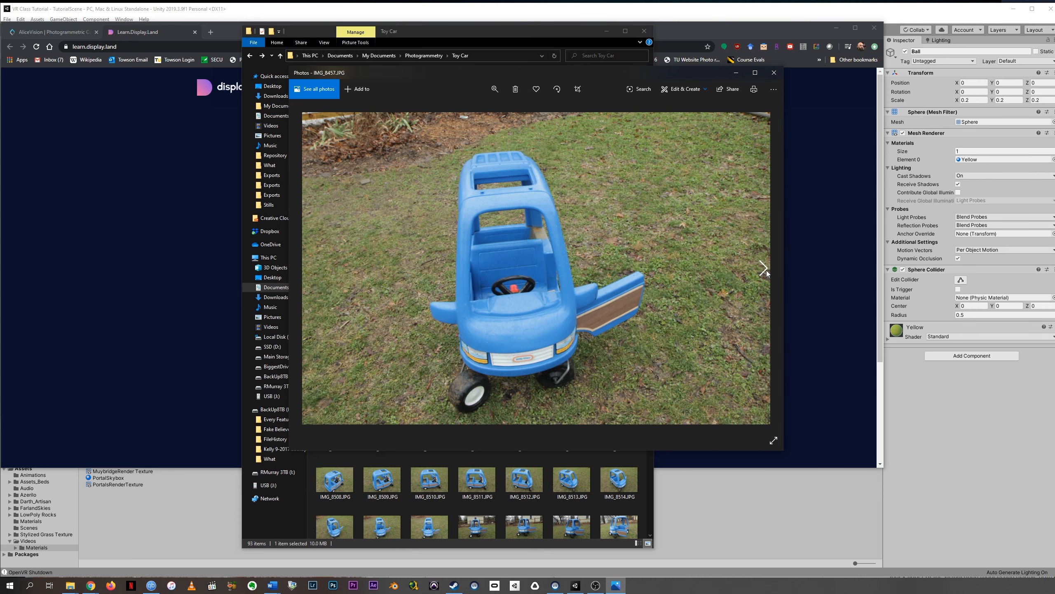
left_click(767, 271)
left_click(767, 270)
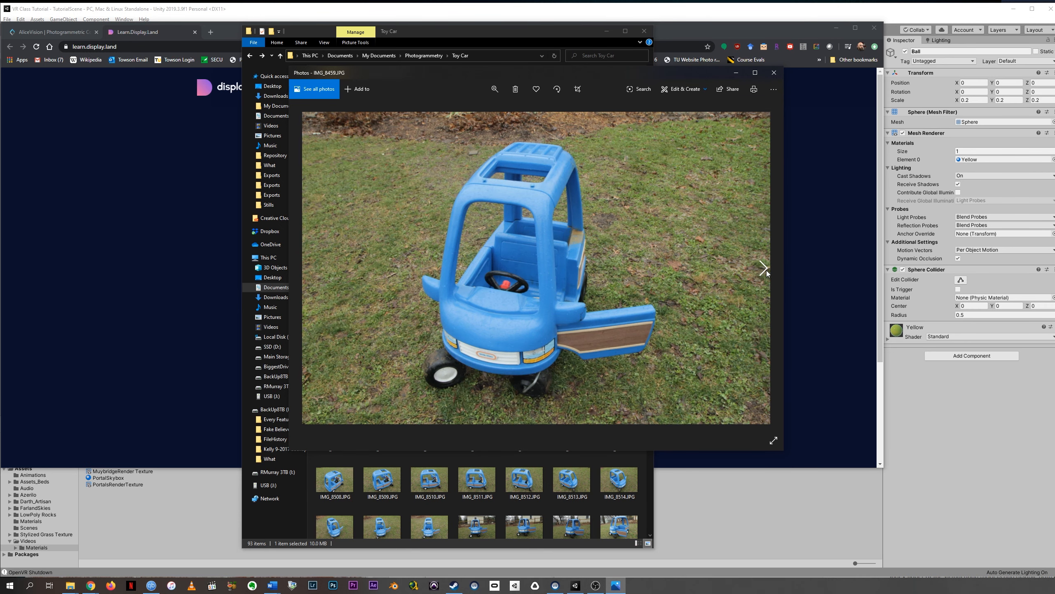
left_click(767, 271)
left_click(767, 270)
left_click(766, 271)
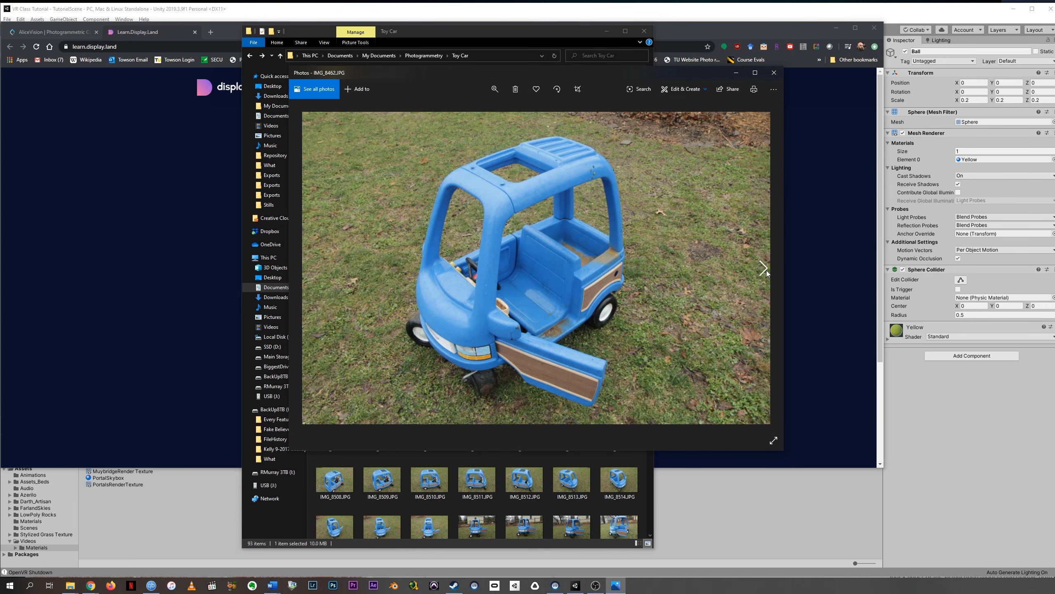
left_click(767, 270)
left_click(767, 270)
left_click(767, 271)
left_click(767, 271)
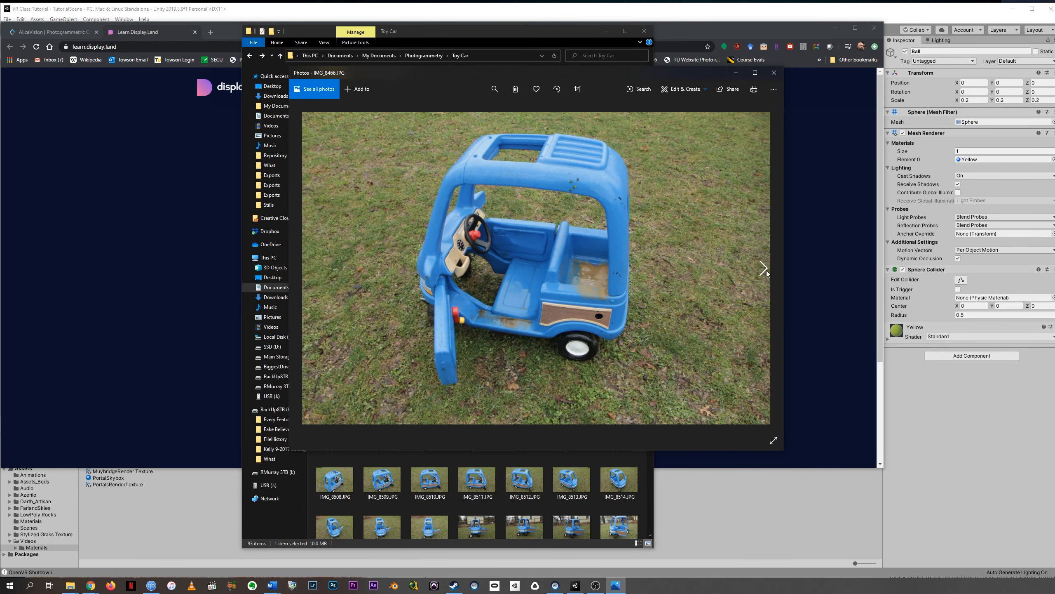
left_click(767, 271)
left_click(767, 270)
left_click(767, 271)
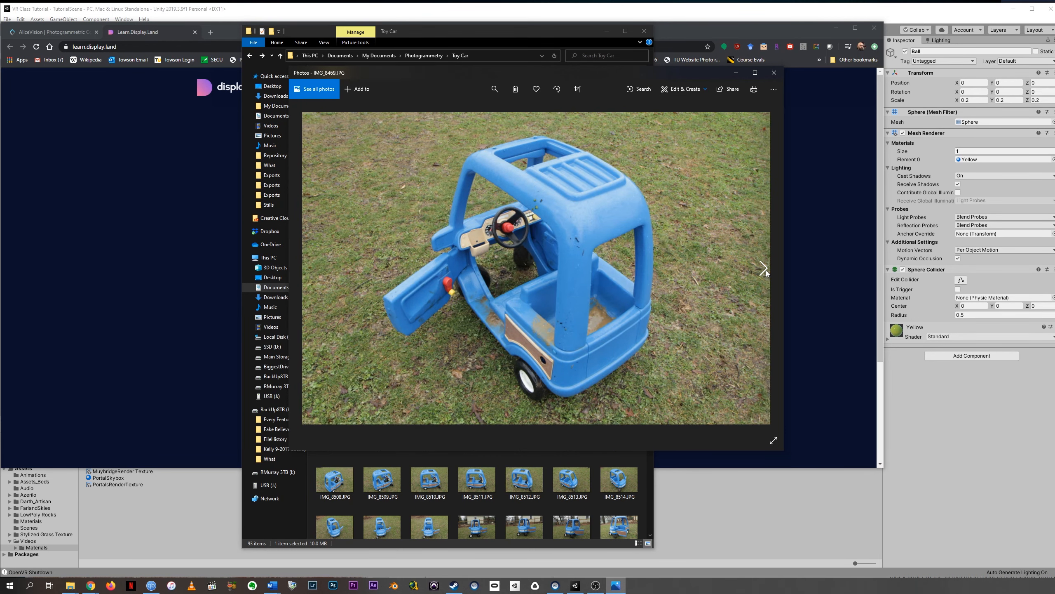
left_click(766, 271)
left_click(766, 271)
left_click(766, 271)
left_click(766, 271)
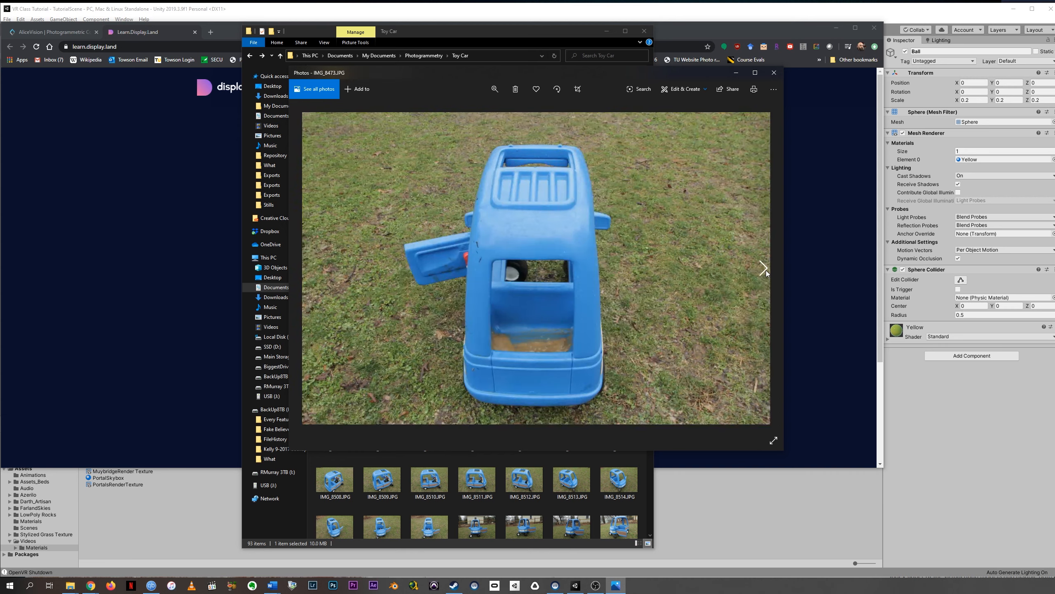
left_click(766, 270)
left_click(766, 270)
left_click(767, 271)
left_click(766, 271)
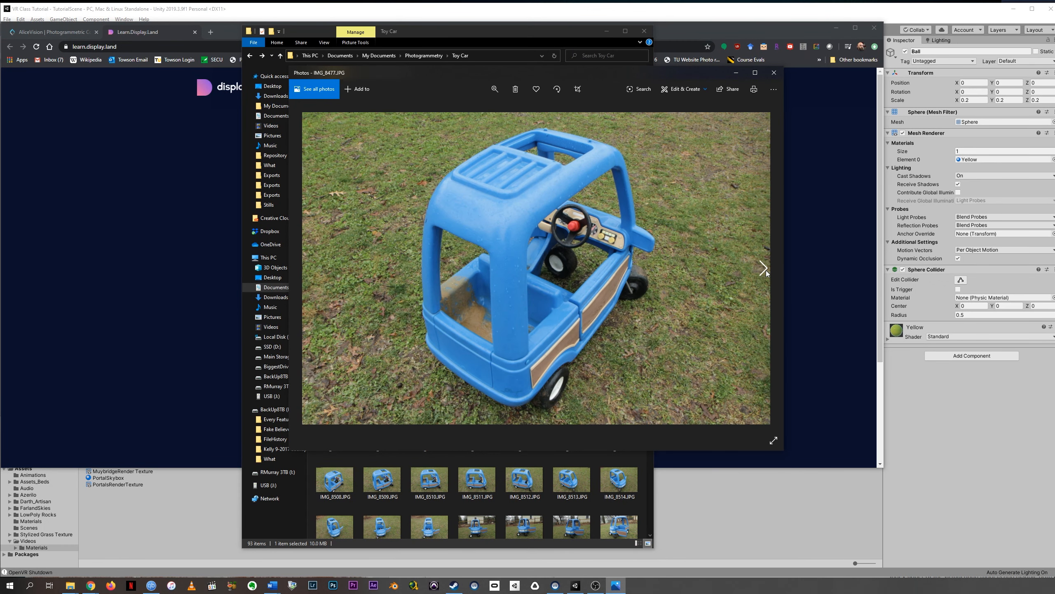
left_click(766, 271)
left_click(767, 271)
left_click(767, 271)
left_click(766, 270)
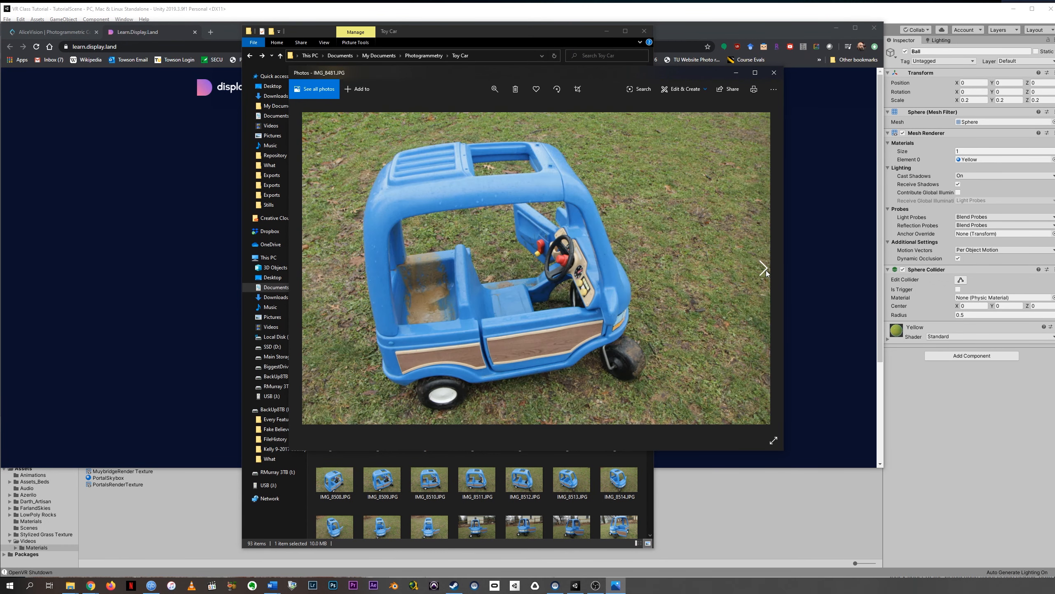
left_click(766, 271)
left_click(766, 271)
left_click(766, 271)
left_click(766, 271)
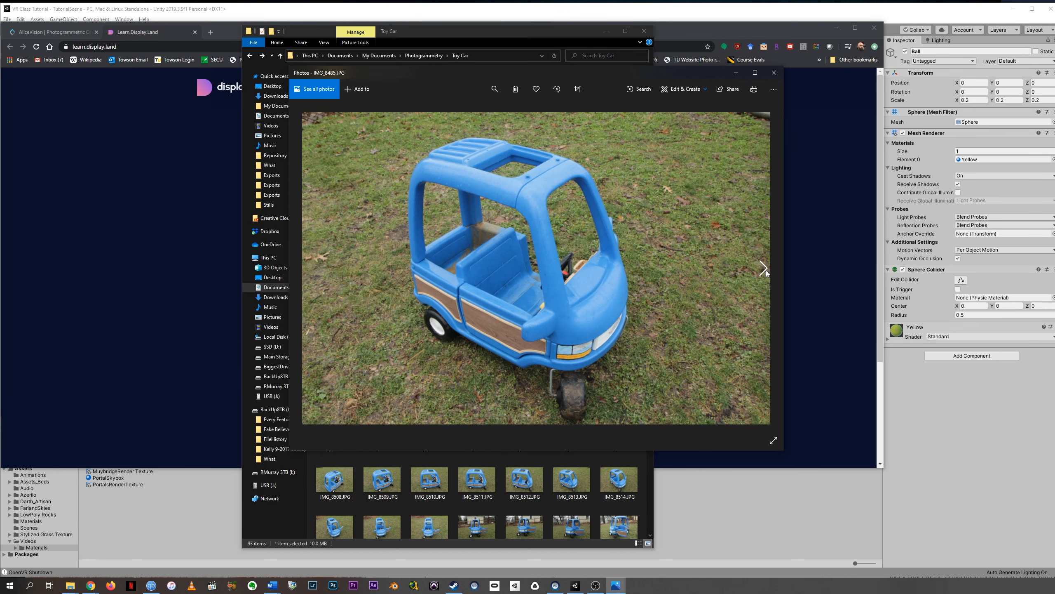
left_click(765, 270)
left_click(766, 271)
left_click(766, 271)
left_click(766, 271)
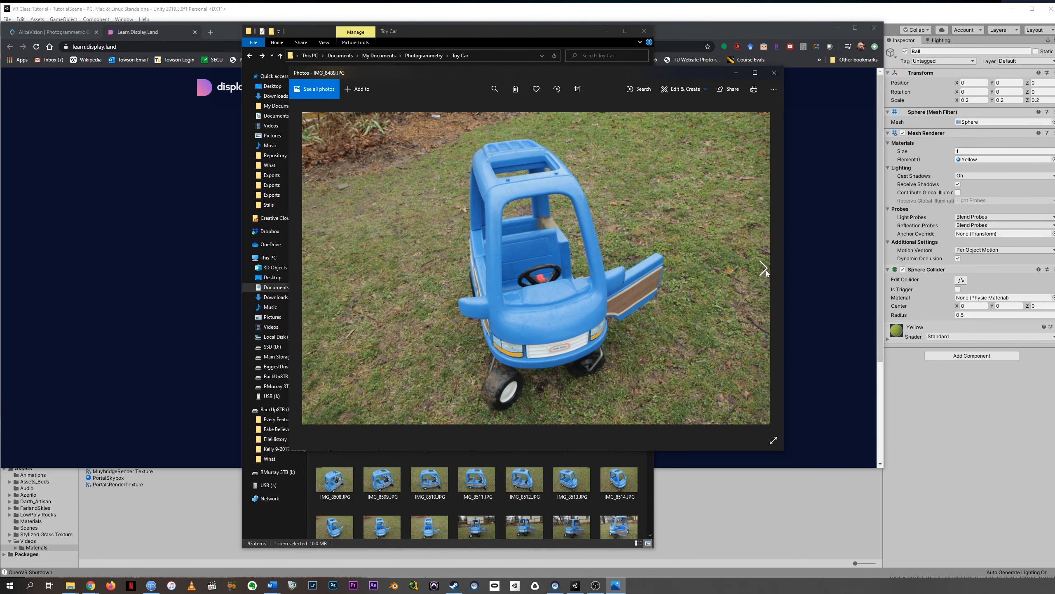
left_click(765, 271)
left_click(767, 271)
left_click(767, 270)
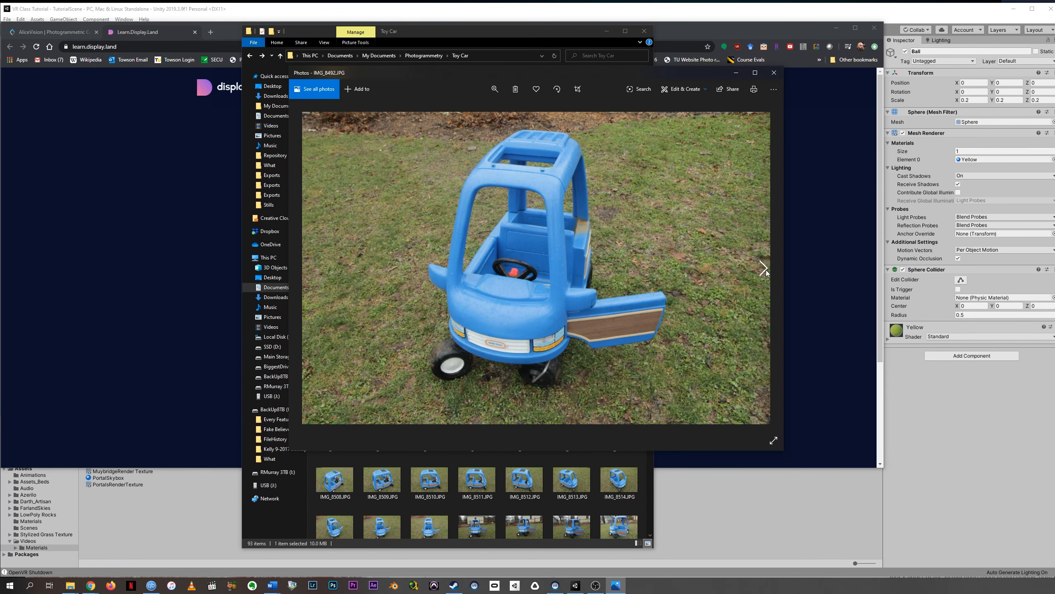
left_click(766, 270)
left_click(766, 270)
left_click(766, 270)
left_click(766, 270)
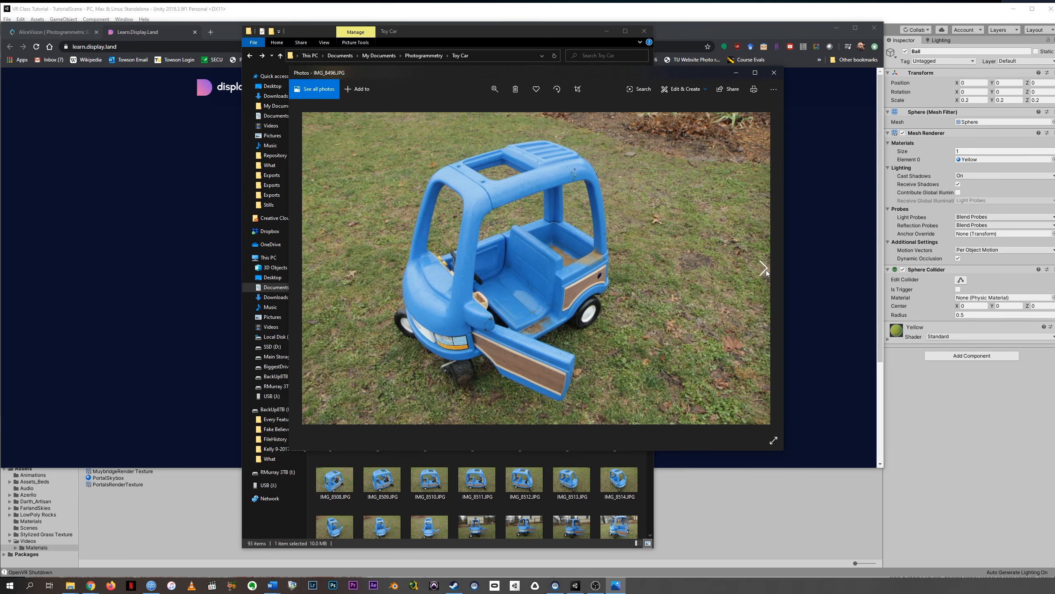
left_click(766, 270)
left_click(767, 270)
left_click(766, 270)
left_click(766, 269)
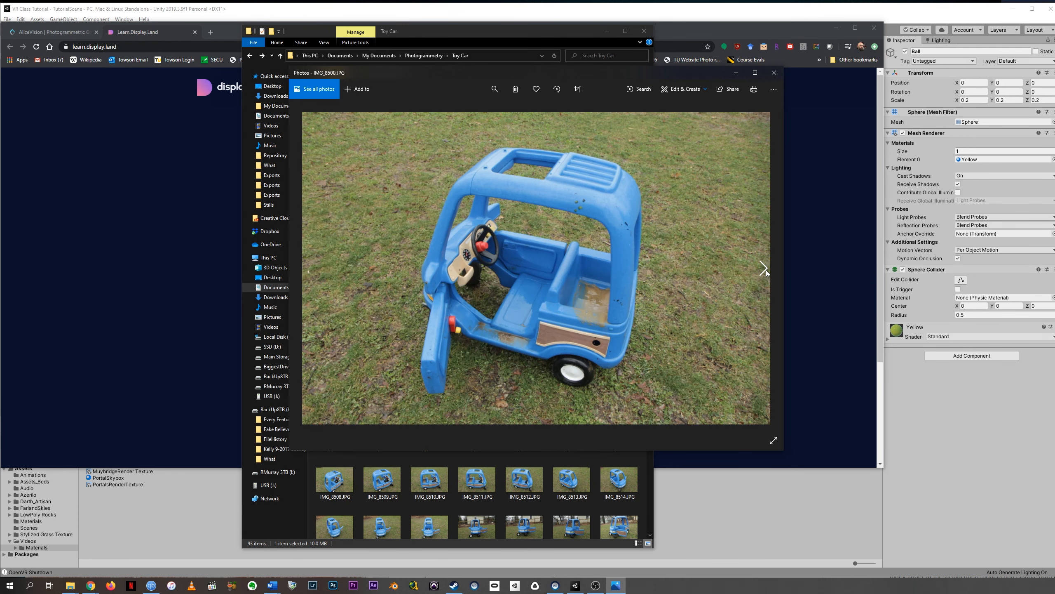
left_click(766, 269)
left_click(766, 270)
left_click(767, 270)
left_click(766, 270)
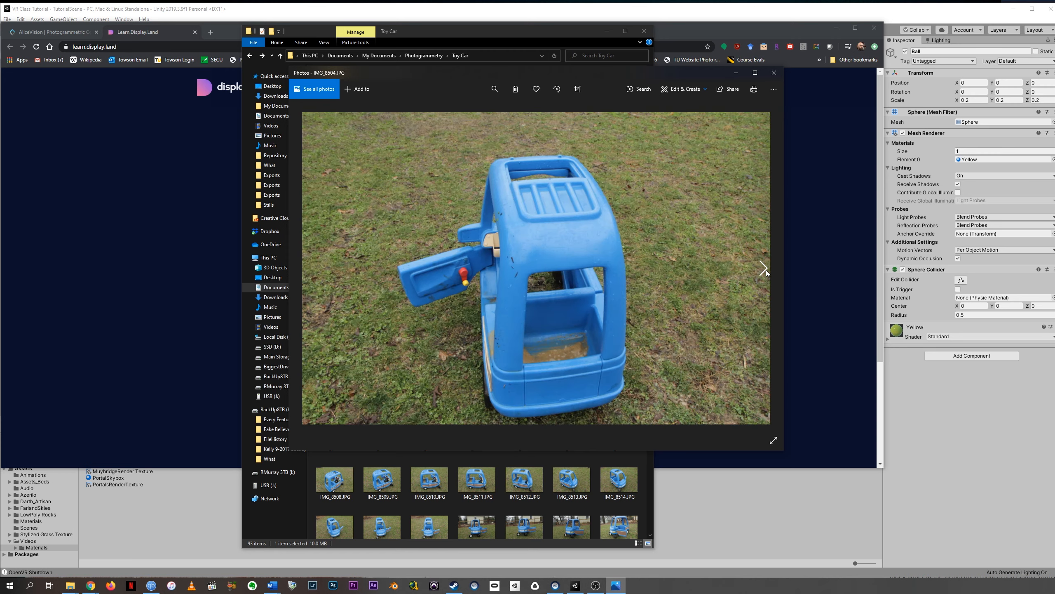
left_click(766, 270)
left_click(766, 270)
left_click(766, 270)
left_click(766, 270)
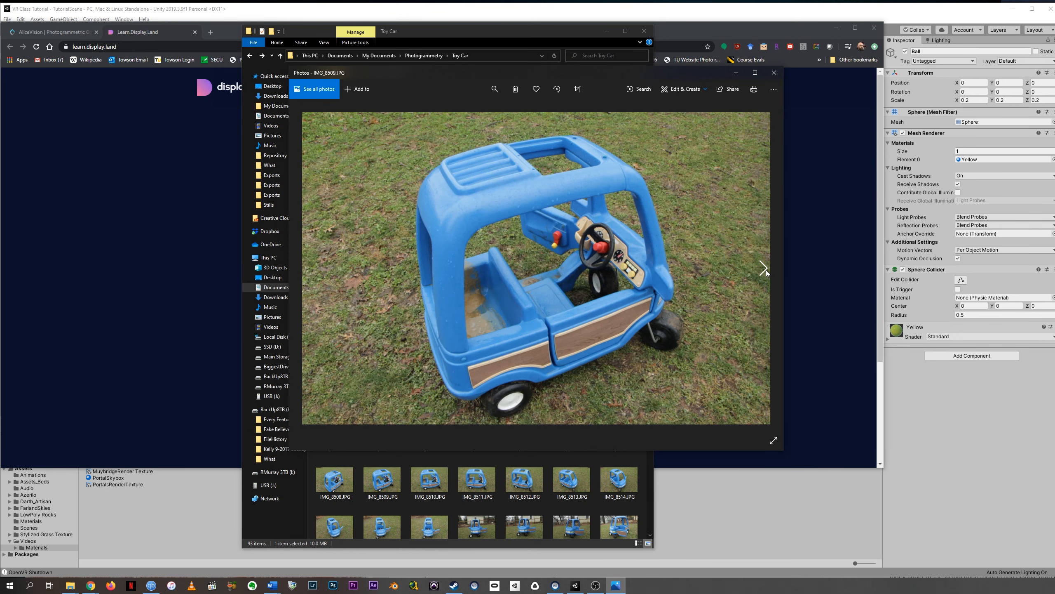
left_click(766, 270)
left_click(766, 270)
left_click(766, 270)
left_click(766, 269)
left_click(766, 269)
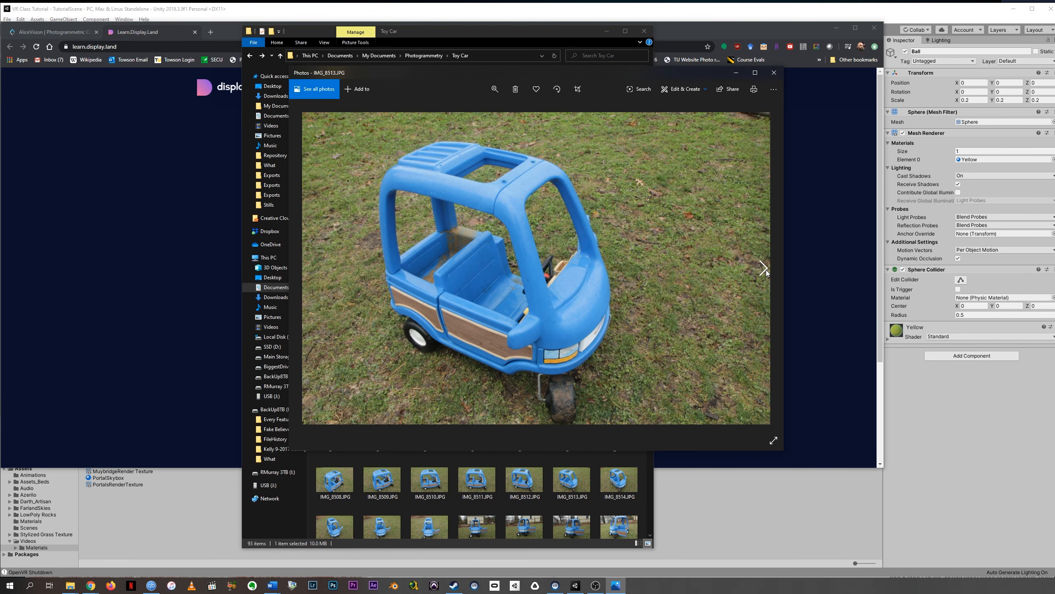
left_click(767, 270)
left_click(766, 270)
left_click(766, 270)
left_click(766, 270)
left_click(767, 269)
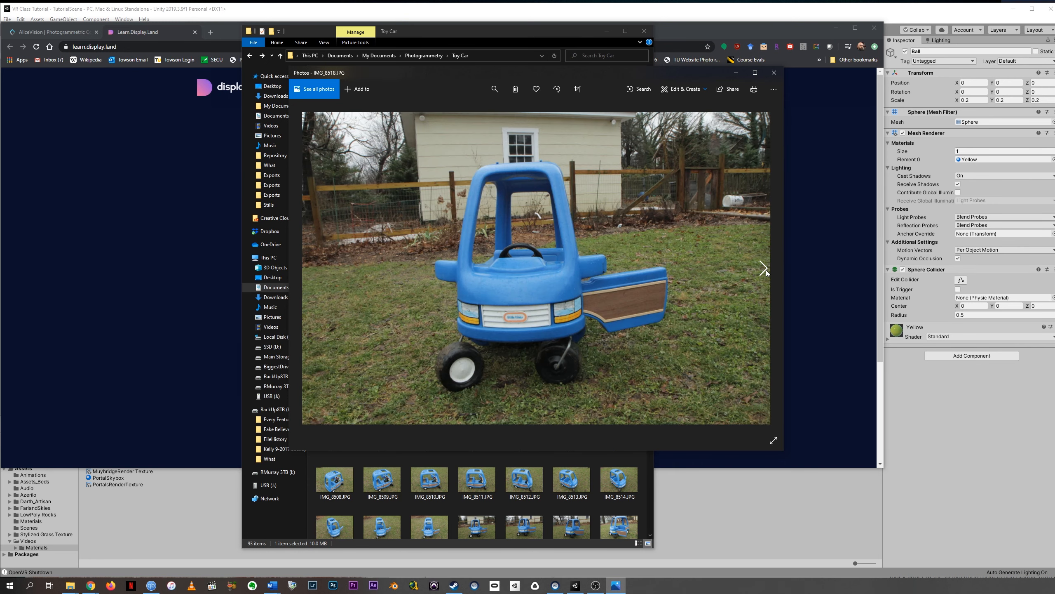
left_click(766, 270)
left_click(766, 269)
left_click(766, 270)
left_click(766, 270)
left_click(766, 270)
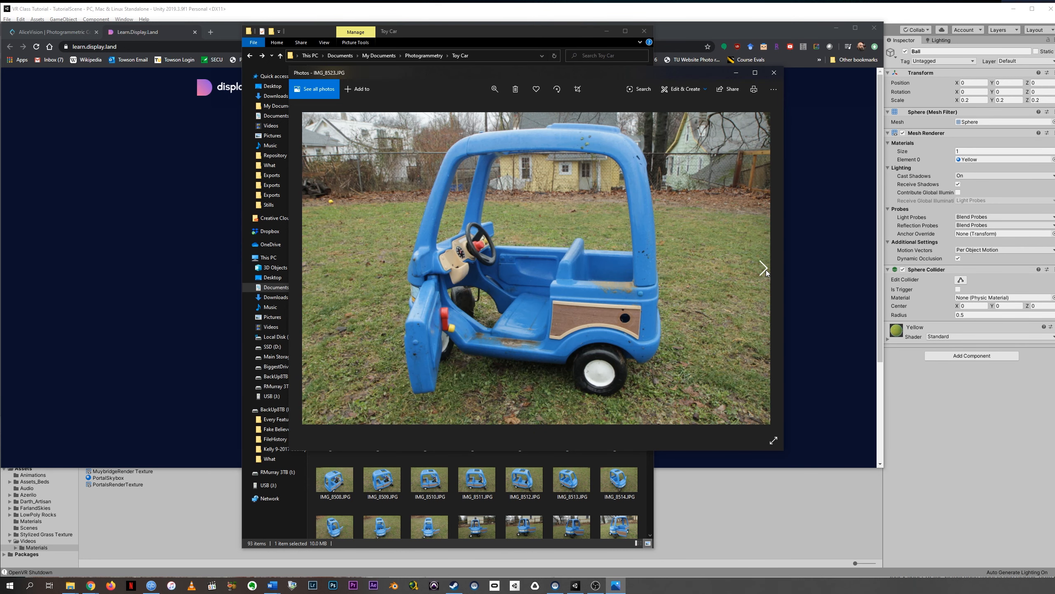
left_click(767, 270)
left_click(766, 270)
left_click(766, 270)
left_click(766, 269)
left_click(766, 269)
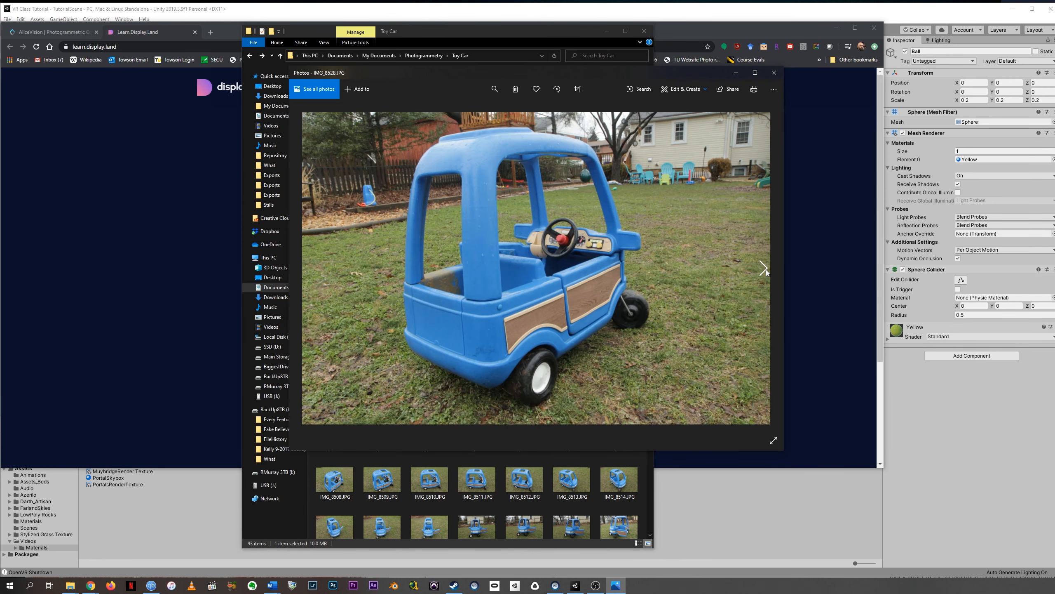
left_click(766, 269)
left_click(766, 269)
left_click(767, 269)
left_click(766, 269)
left_click(766, 269)
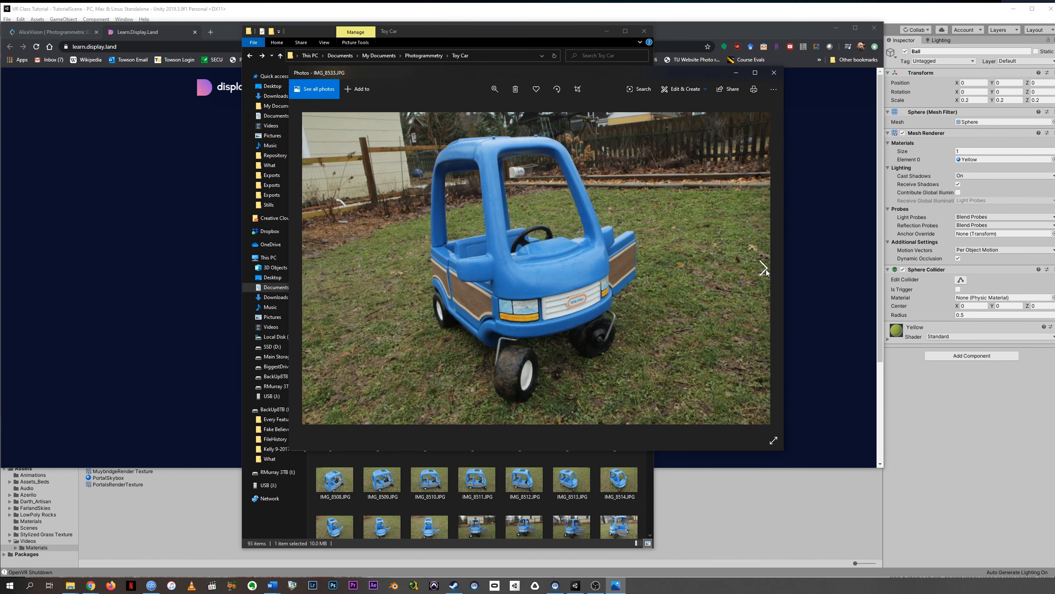
left_click(766, 269)
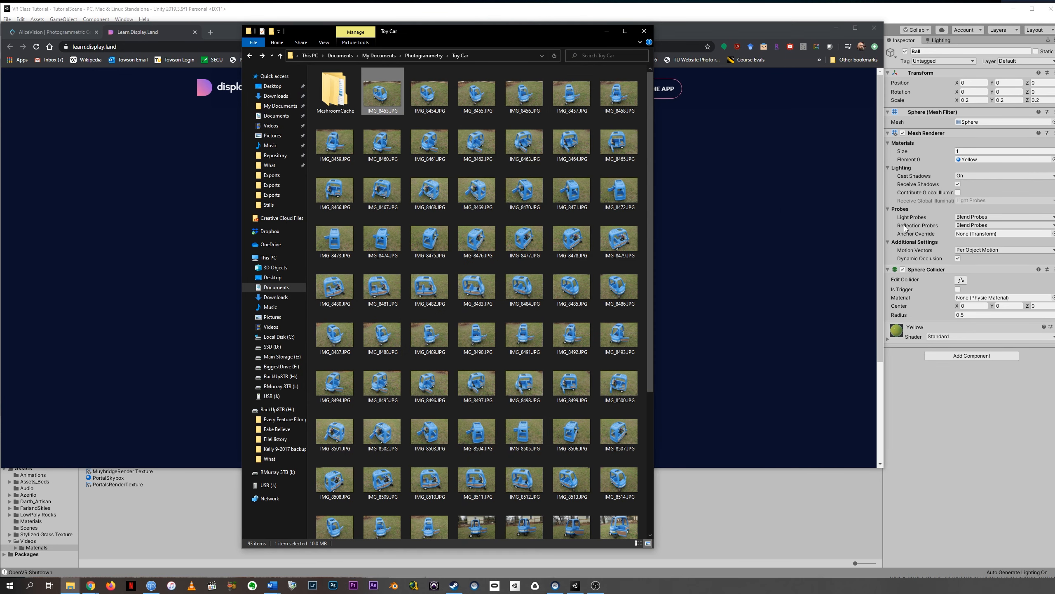
Switch back to the browser and open the Meshroom section of the AliceVision website
left_click(727, 32)
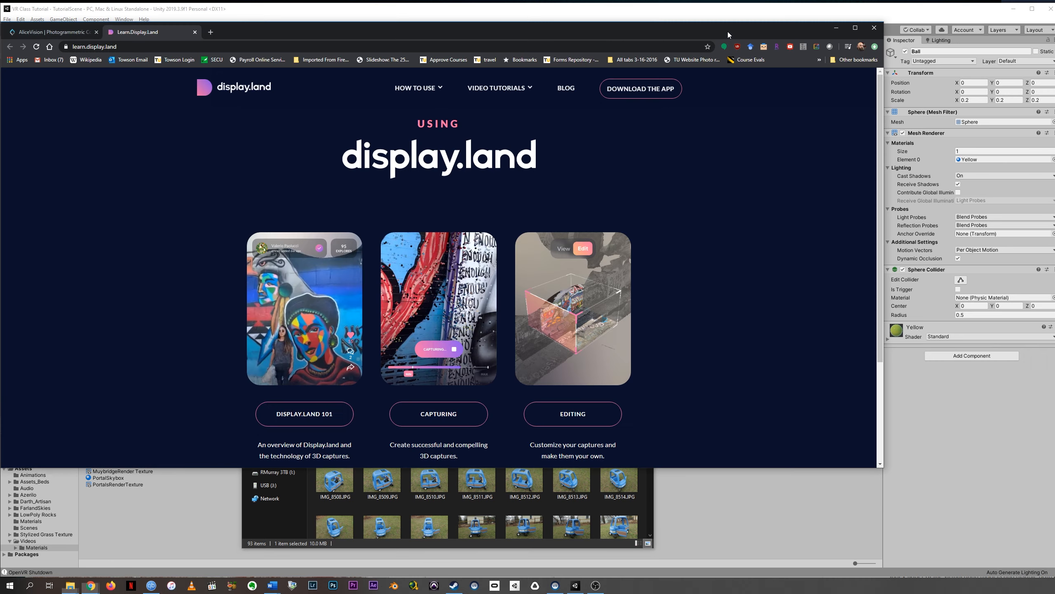
left_click(65, 33)
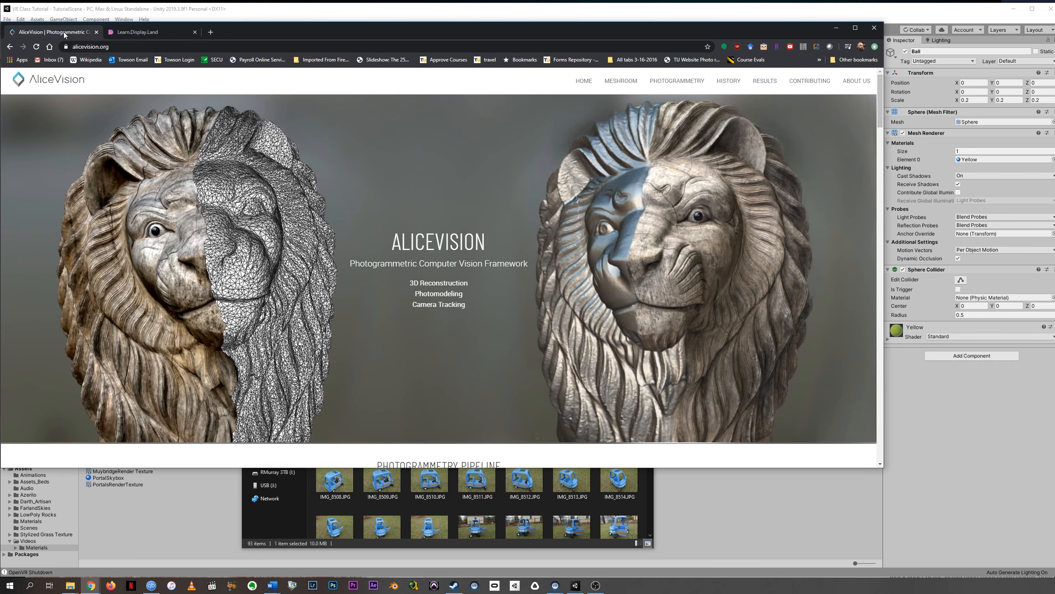
left_click(627, 84)
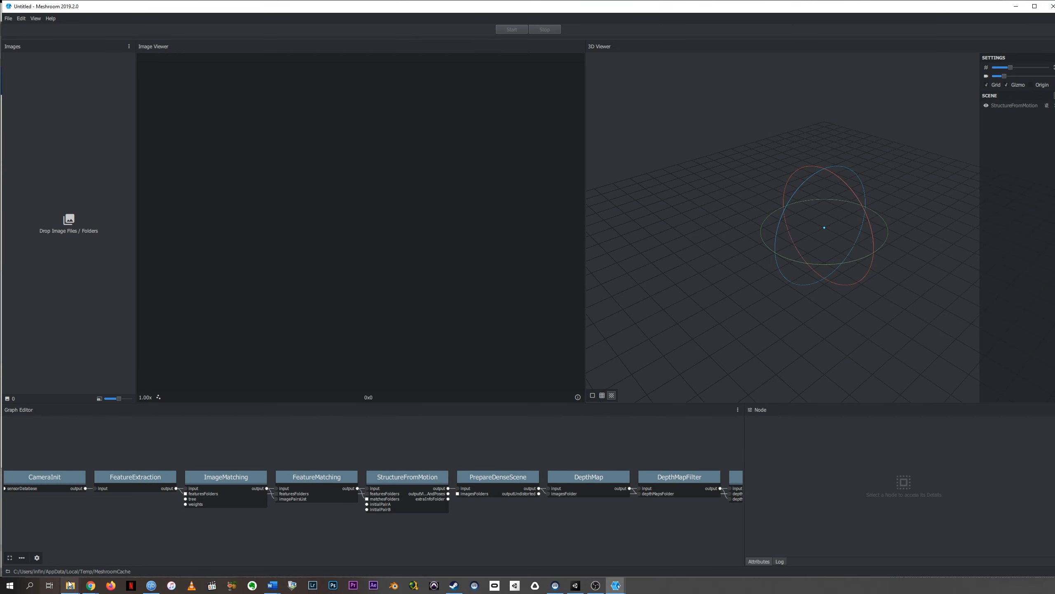
Import all photos from the Toy Car - Copy folder into the image list of the untitled Meshroom project
mouse_move(71, 585)
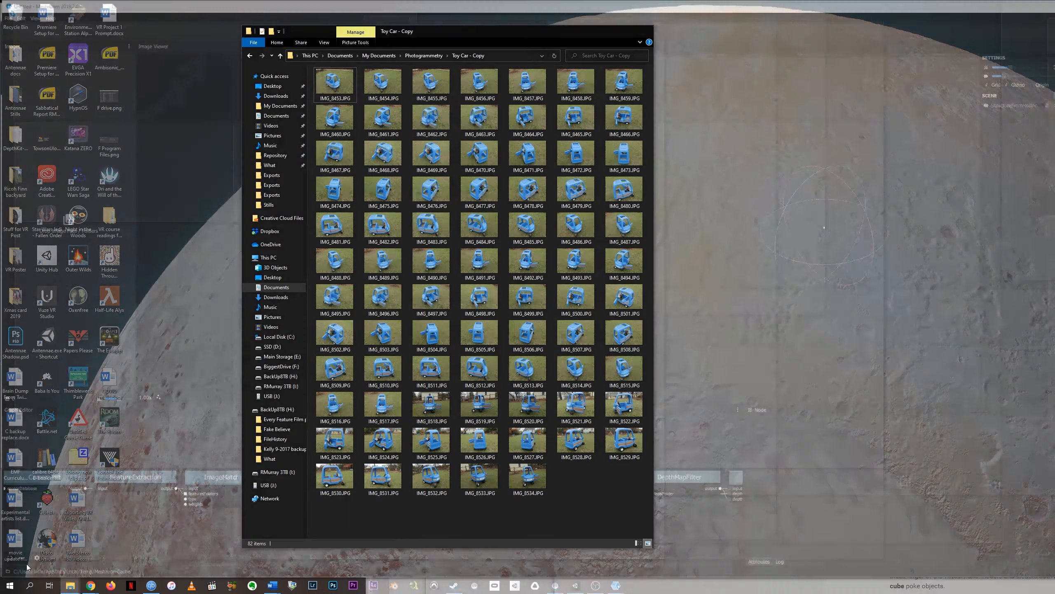
left_click(27, 564)
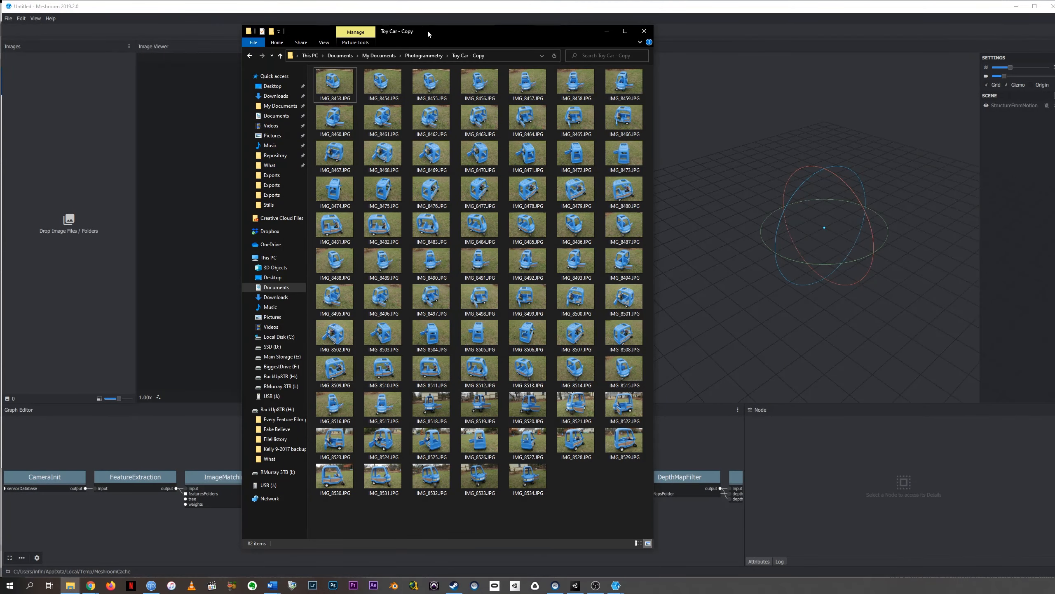
left_click_drag(427, 29, 575, 32)
key("ctrl+a")
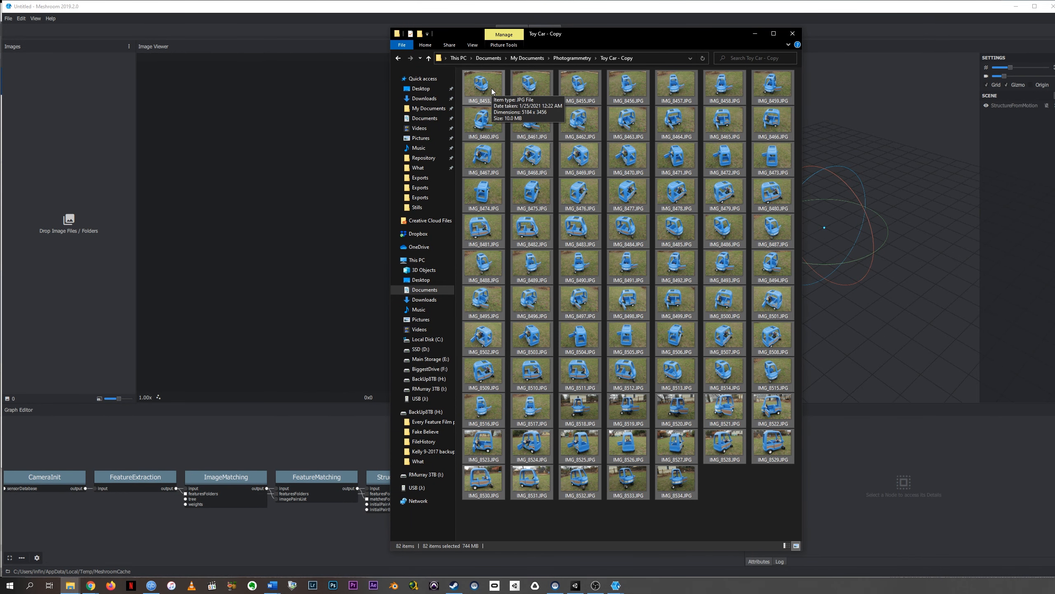
left_click_drag(491, 87, 74, 200)
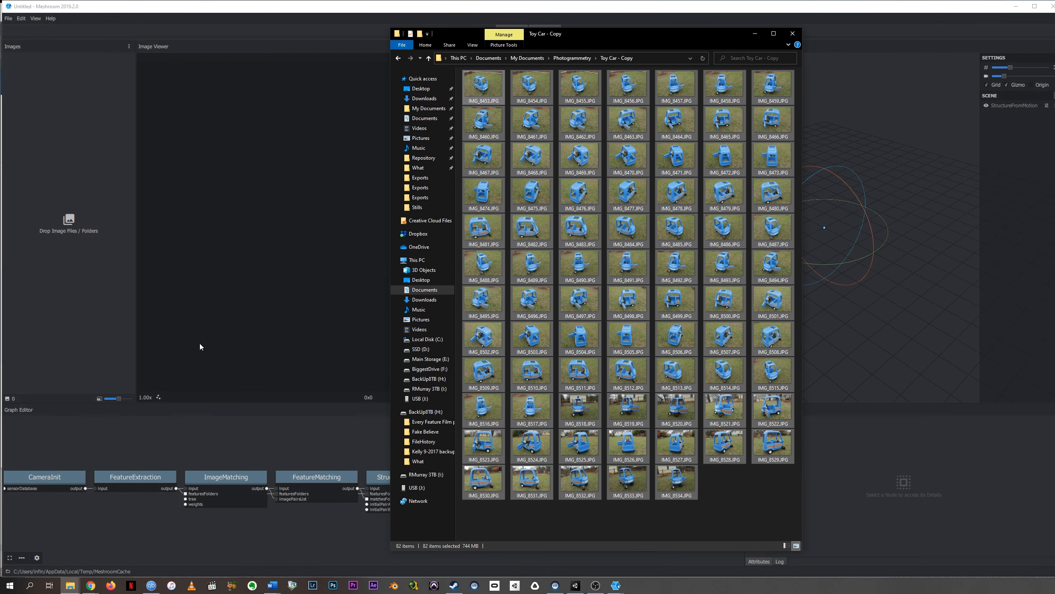
left_click(201, 7)
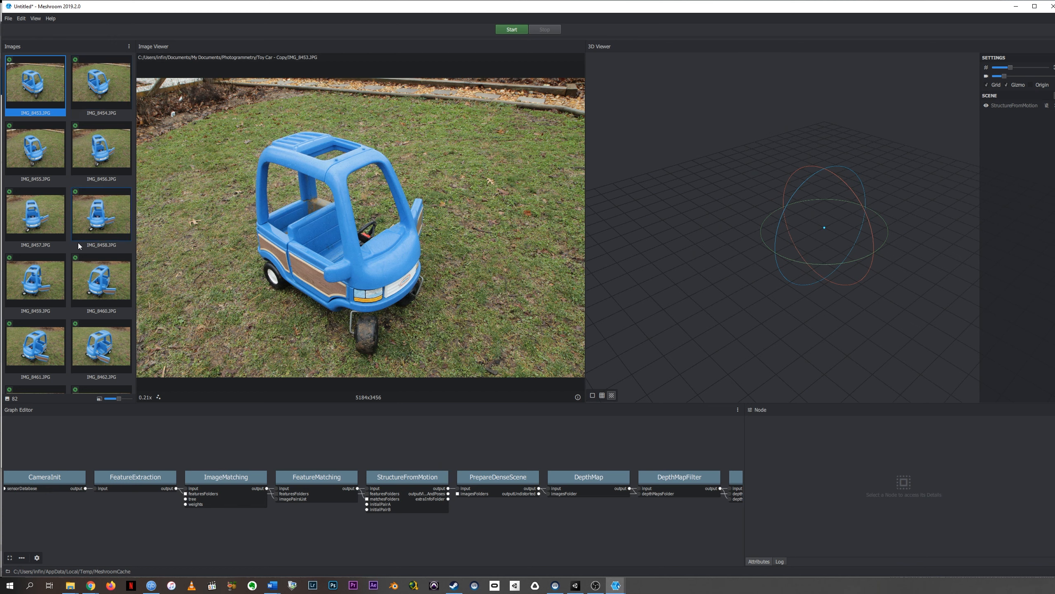
Look through the imported toy car photos in the project's image list
scroll(77, 242, "down", 5)
scroll(57, 201, "down", 3)
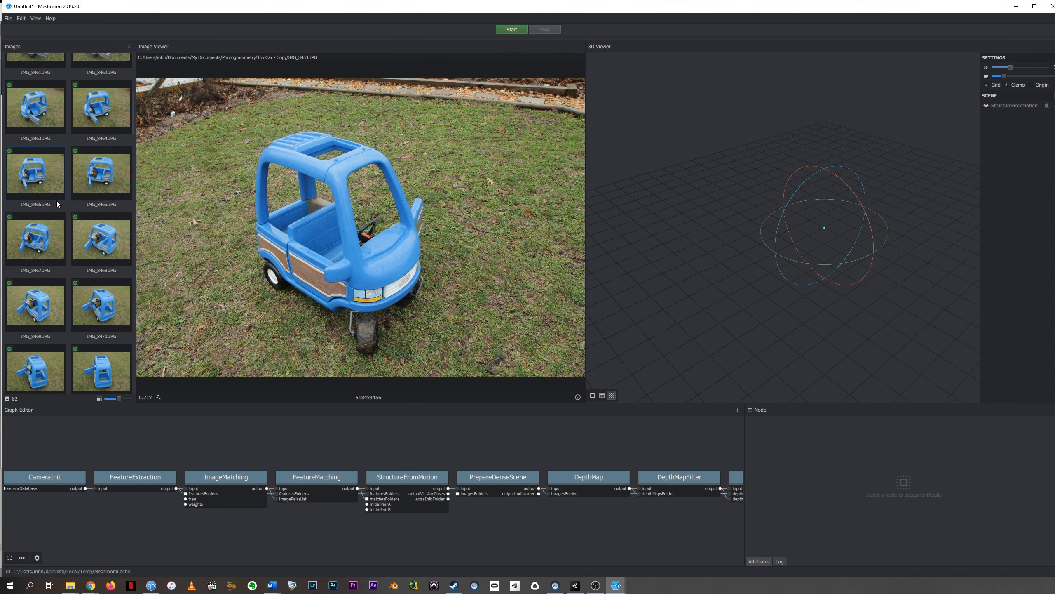
scroll(72, 218, "up", 2)
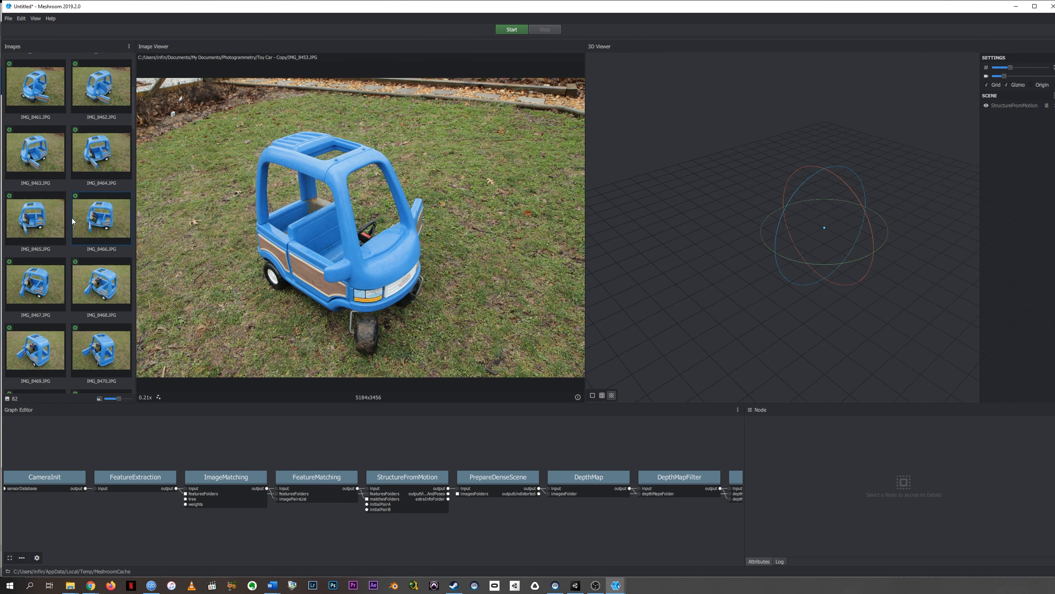
scroll(72, 217, "up", 2)
scroll(73, 215, "down", 15)
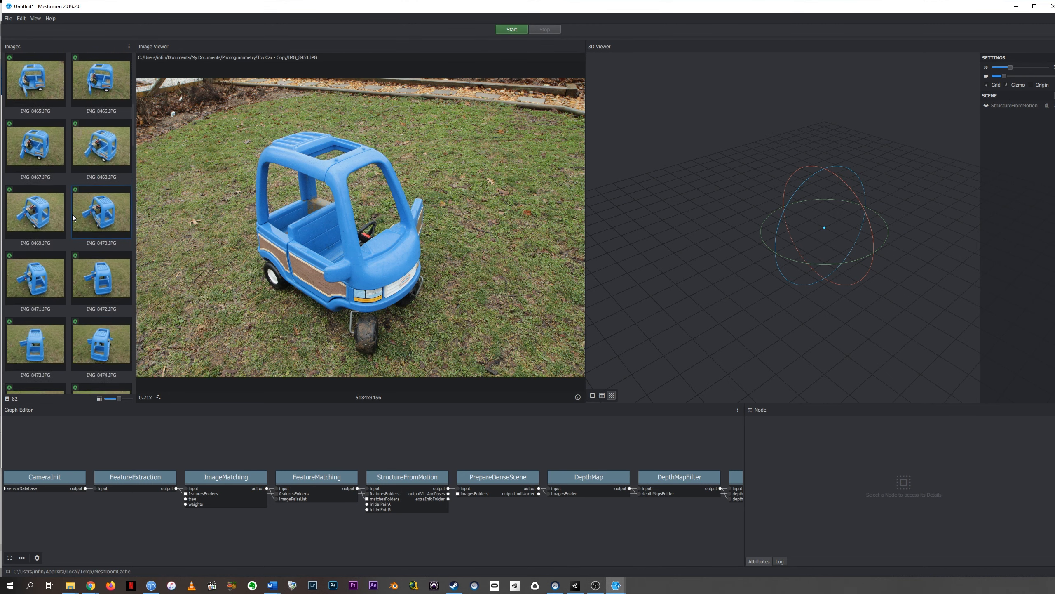
Save the project as the Meshroom graph Toy Car in the Photogrammetry > Toy Car - Copy folder
left_click(9, 19)
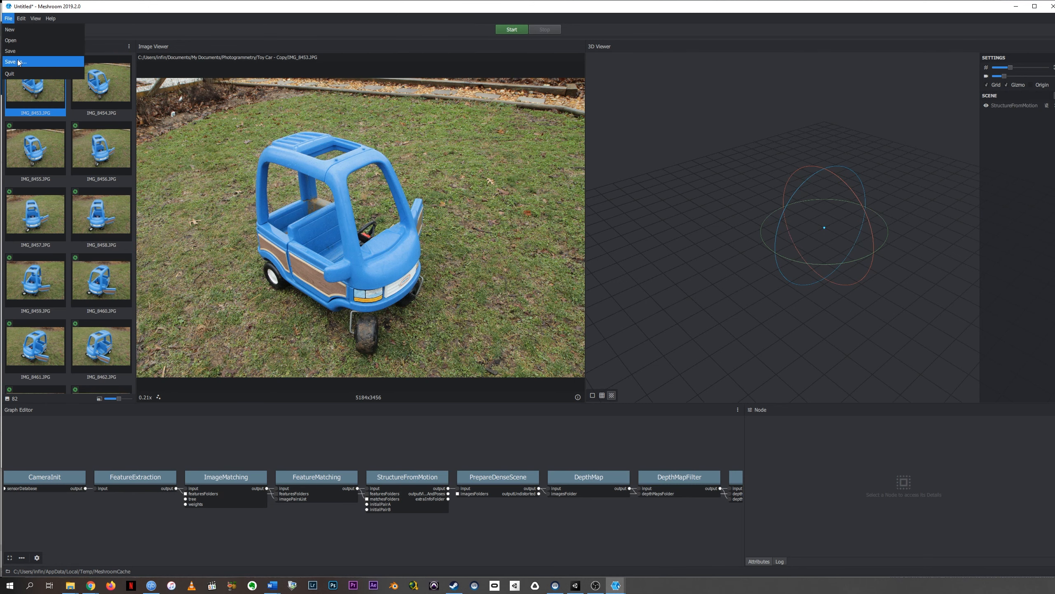
left_click(19, 62)
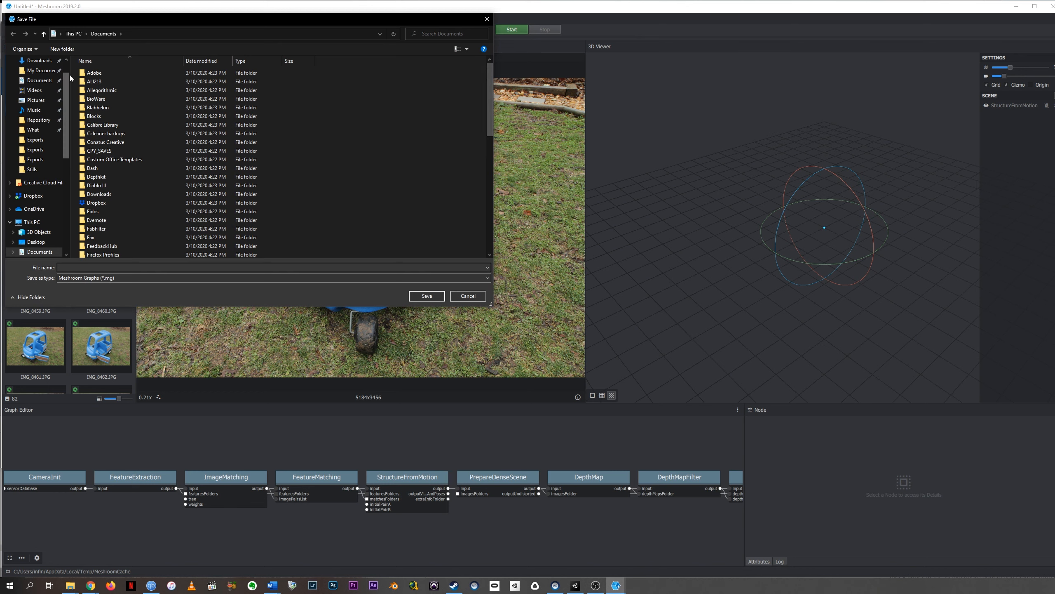
left_click(41, 71)
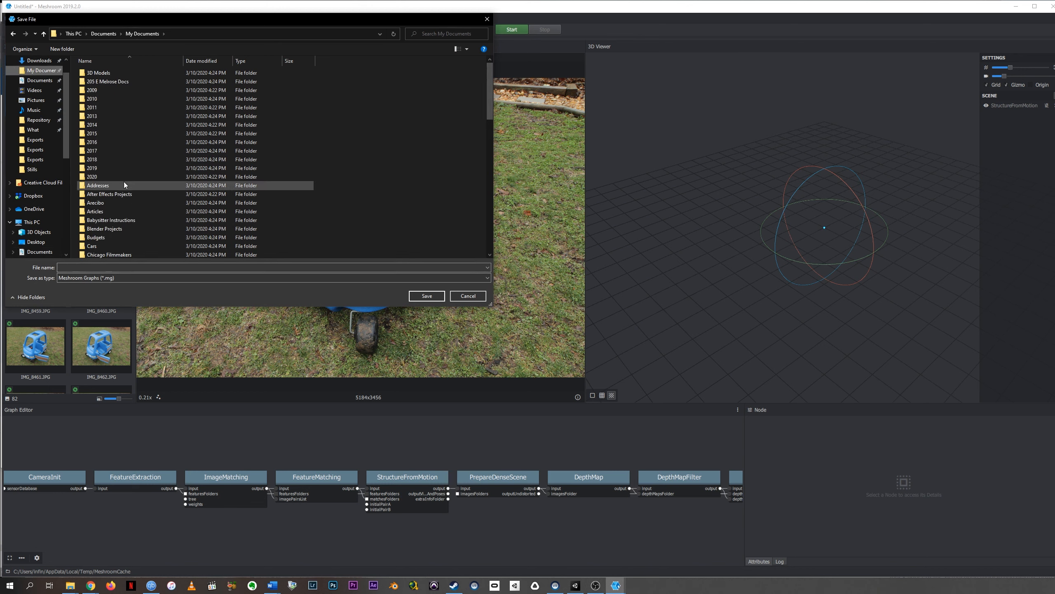
scroll(123, 185, "down", 3)
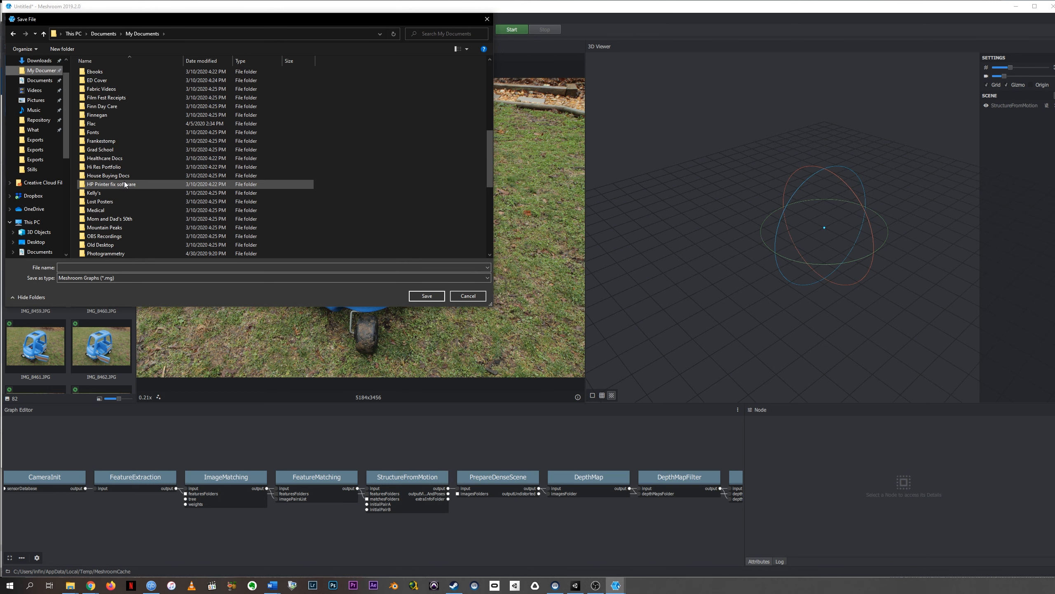
scroll(125, 185, "down", 3)
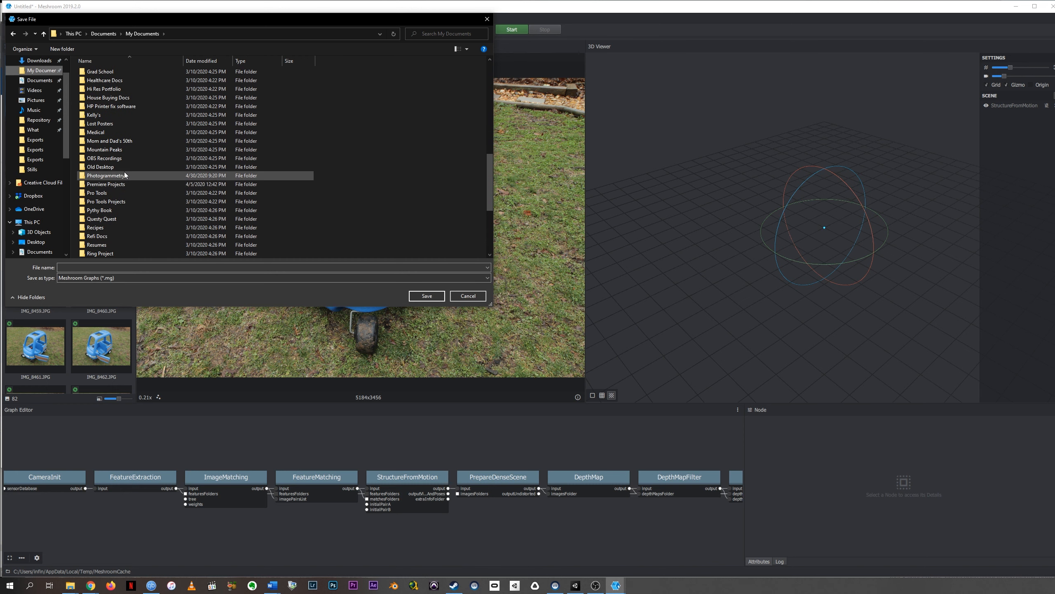
double_click(124, 175)
double_click(110, 90)
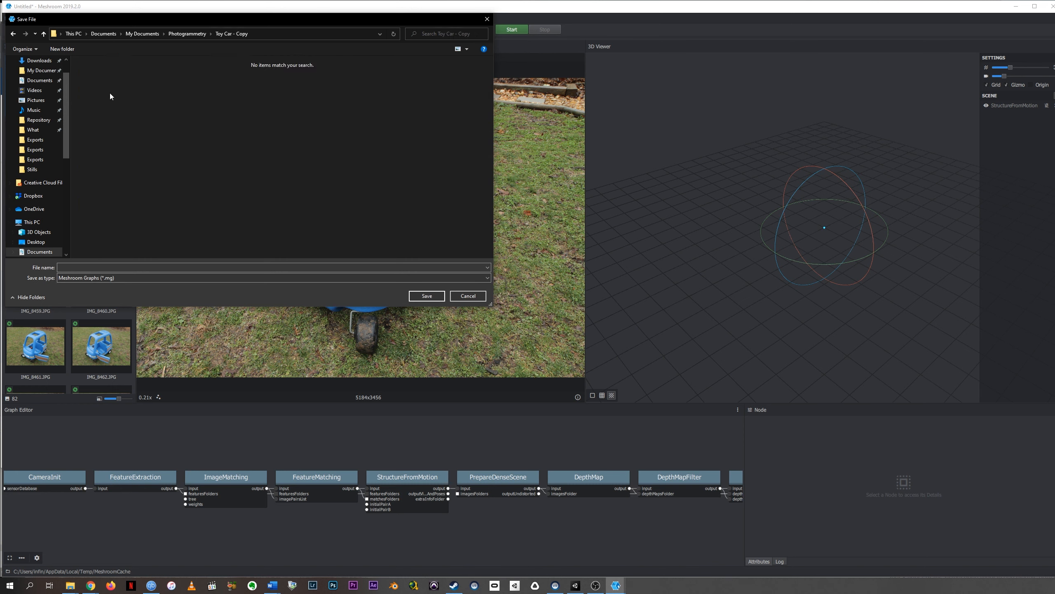
left_click(206, 268)
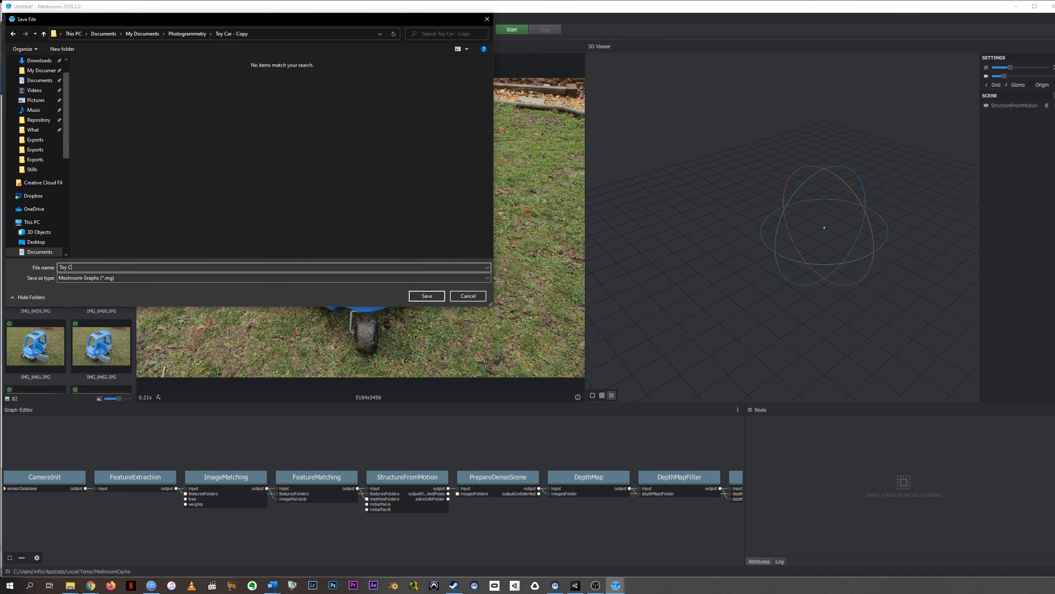
left_click(427, 295)
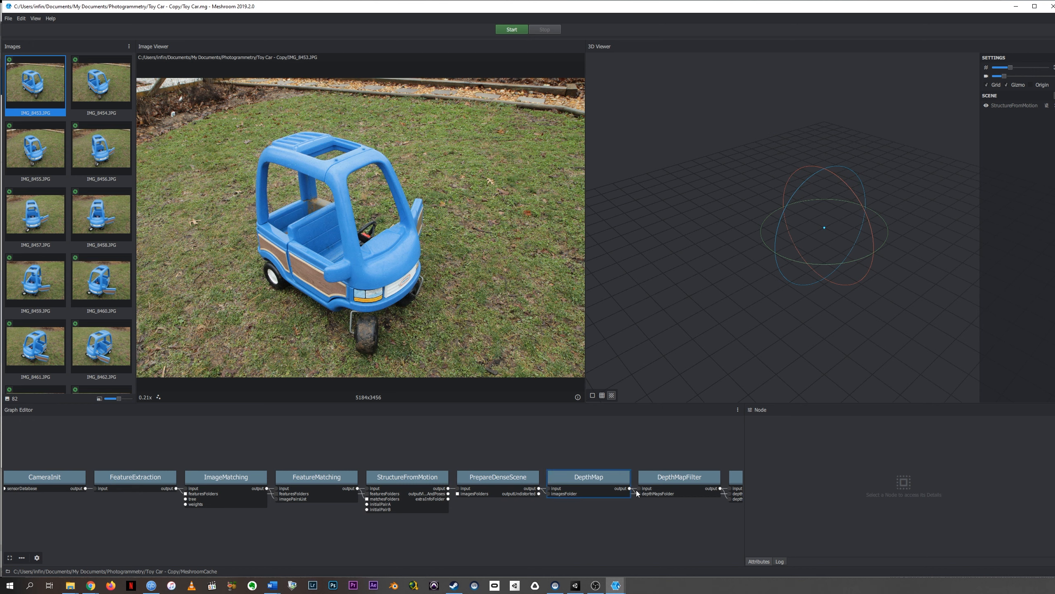
Start the reconstruction, and open the MeshroomCache folder inside the Toy Car folder in File Explorer
left_click(510, 30)
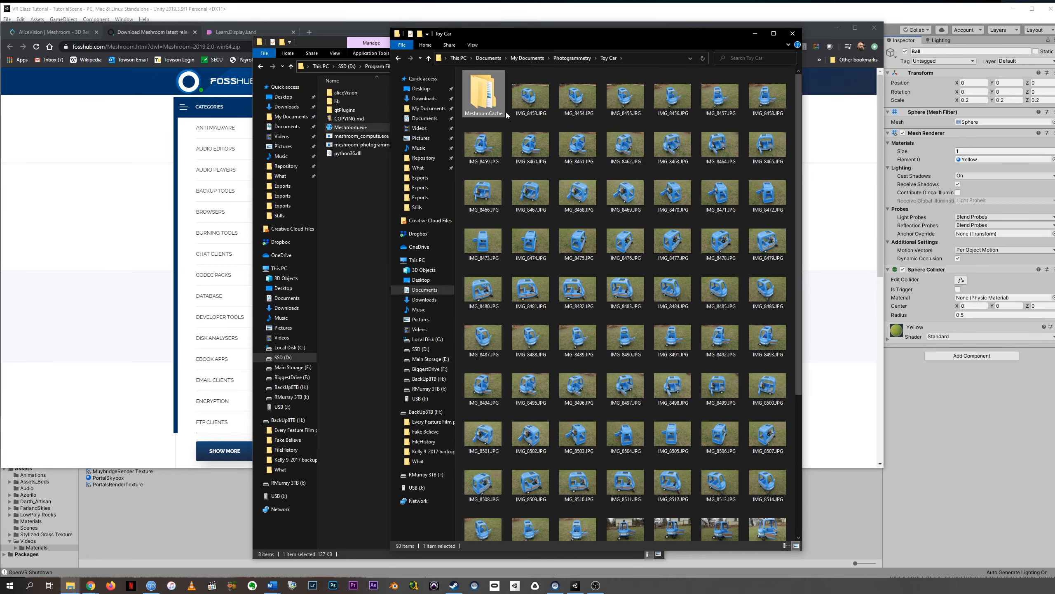
double_click(485, 100)
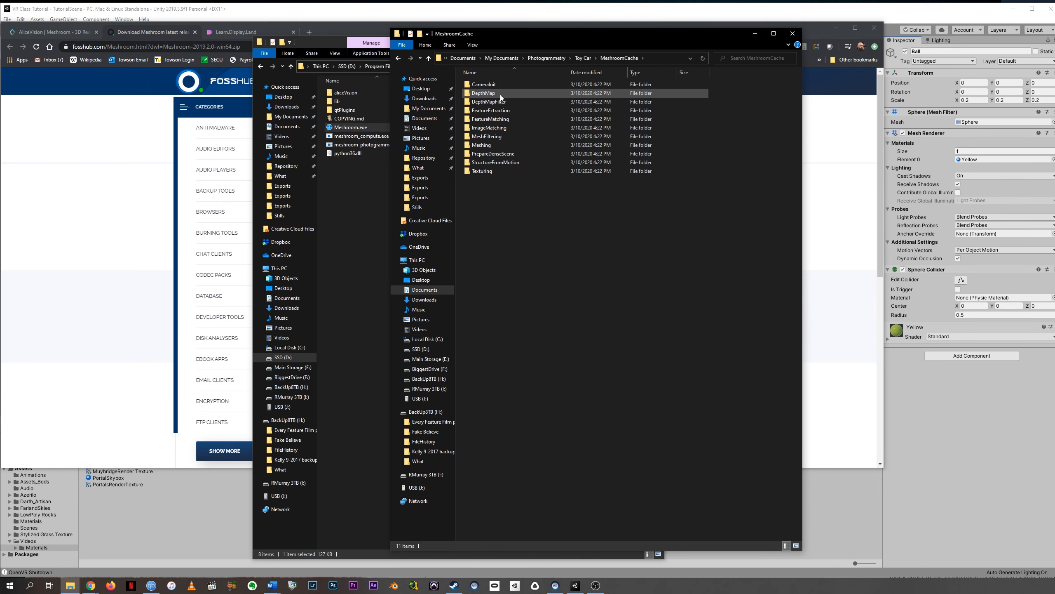
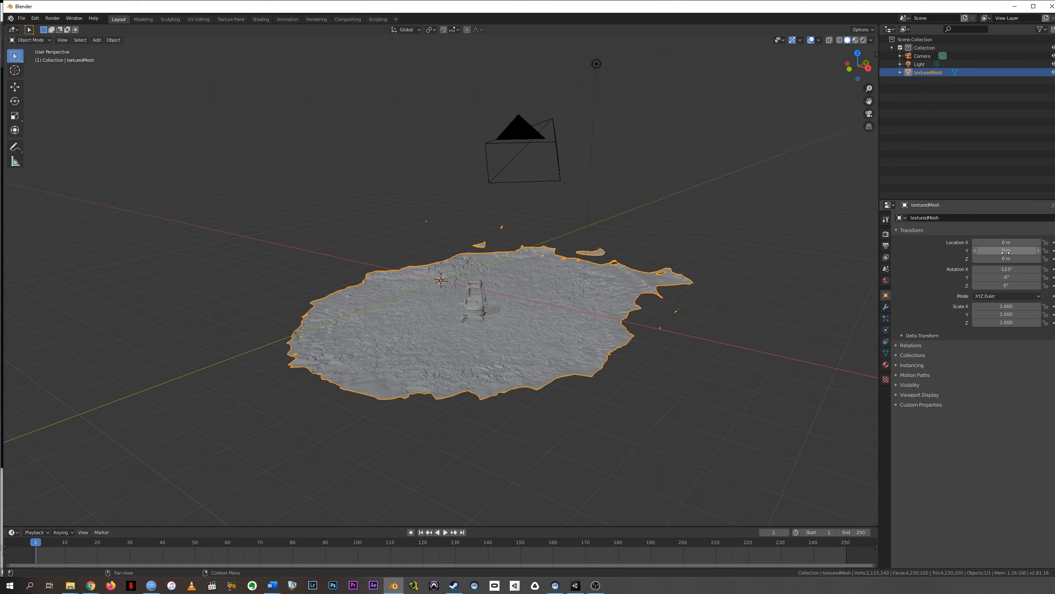
Centre and level the textured mesh with location X 0.18 m, Y -1.8 m, Z 2.13 m and rotation X about -128°
mouse_move(1006, 251)
left_mouse_down()
mouse_move(958, 250)
mouse_move(997, 242)
left_mouse_up()
middle_click_drag(464, 233, 496, 282)
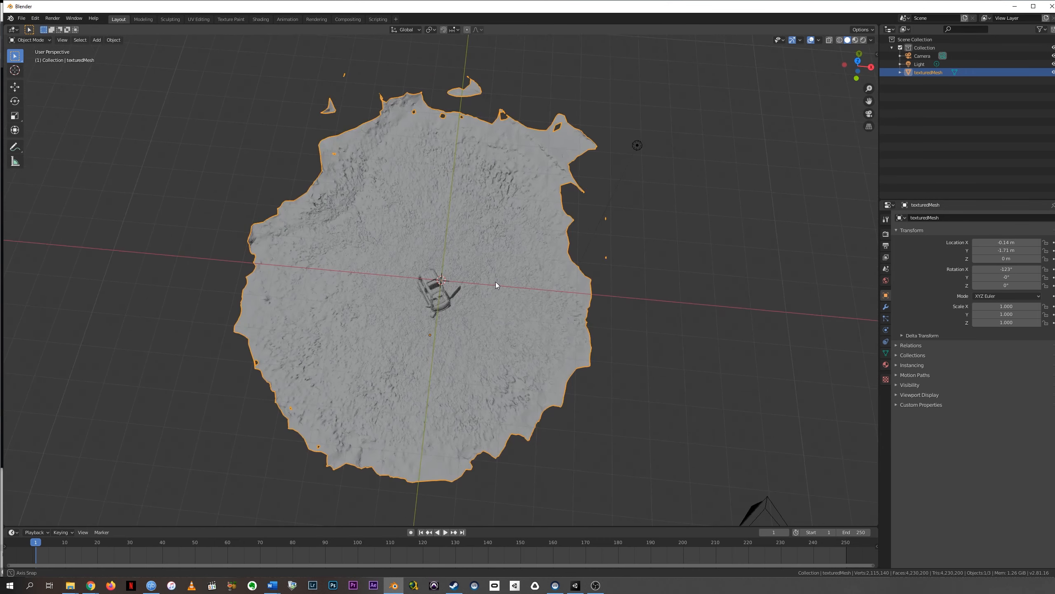
left_click_drag(1005, 250, 1022, 250)
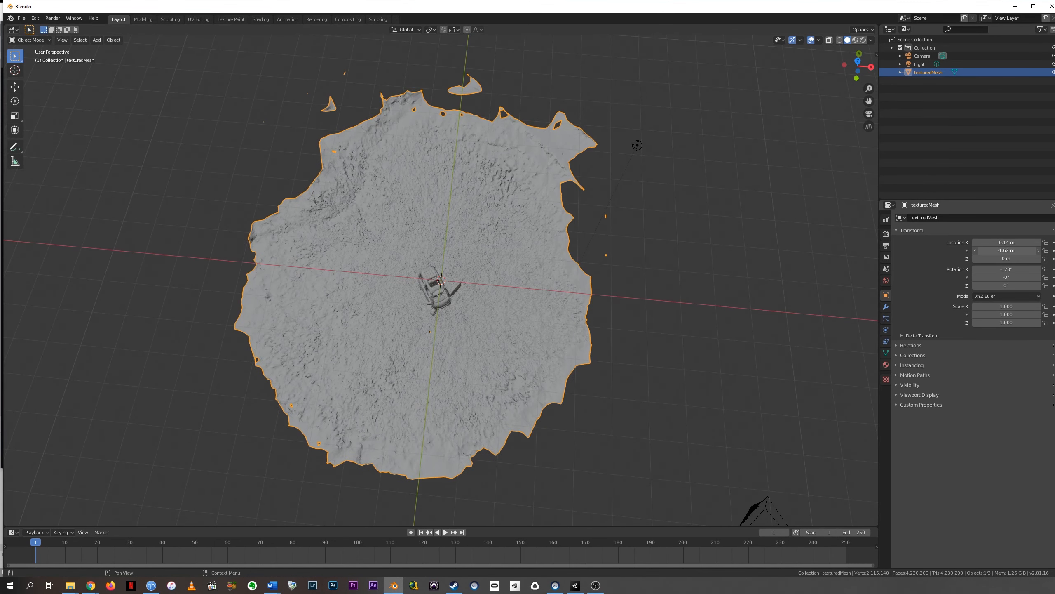
mouse_move(600, 220)
middle_mouse_down()
mouse_move(587, 245)
mouse_move(592, 239)
middle_mouse_up()
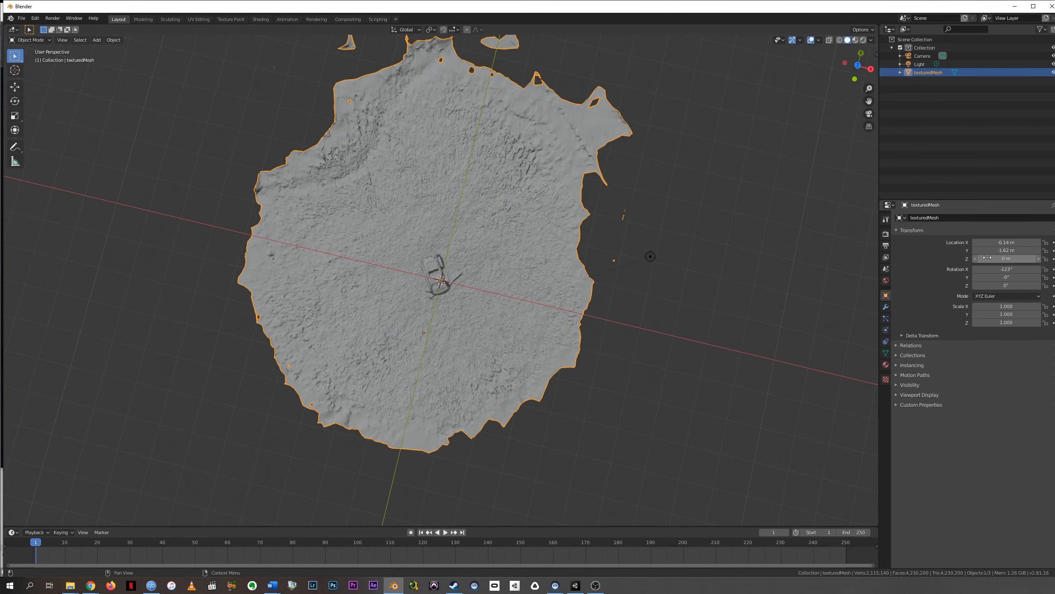
left_click_drag(996, 251, 1016, 259)
middle_click_drag(522, 257, 431, 198)
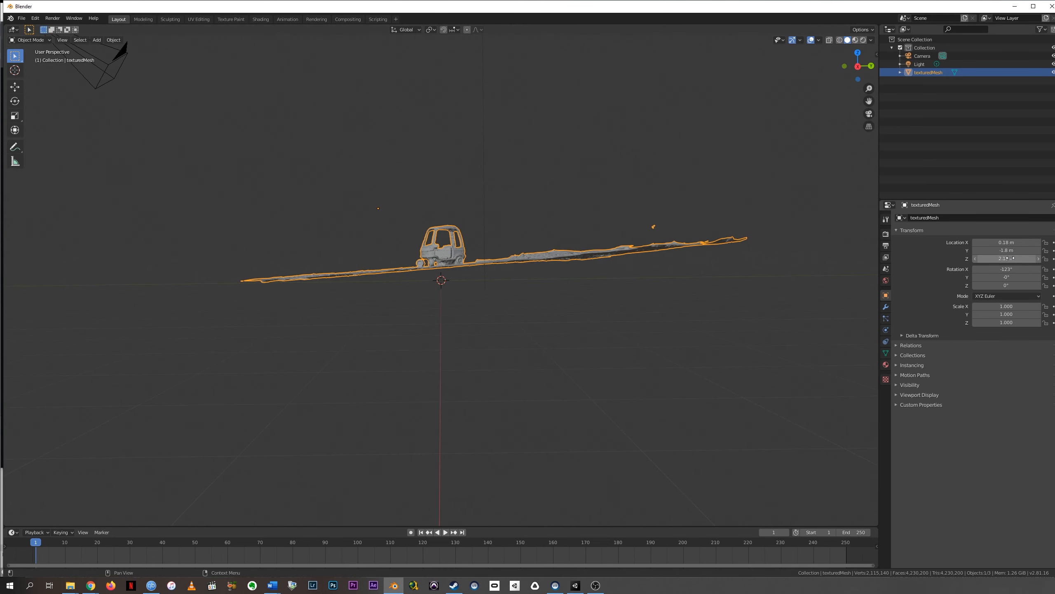
left_click_drag(1006, 269, 999, 269)
scroll(440, 244, "up", 3)
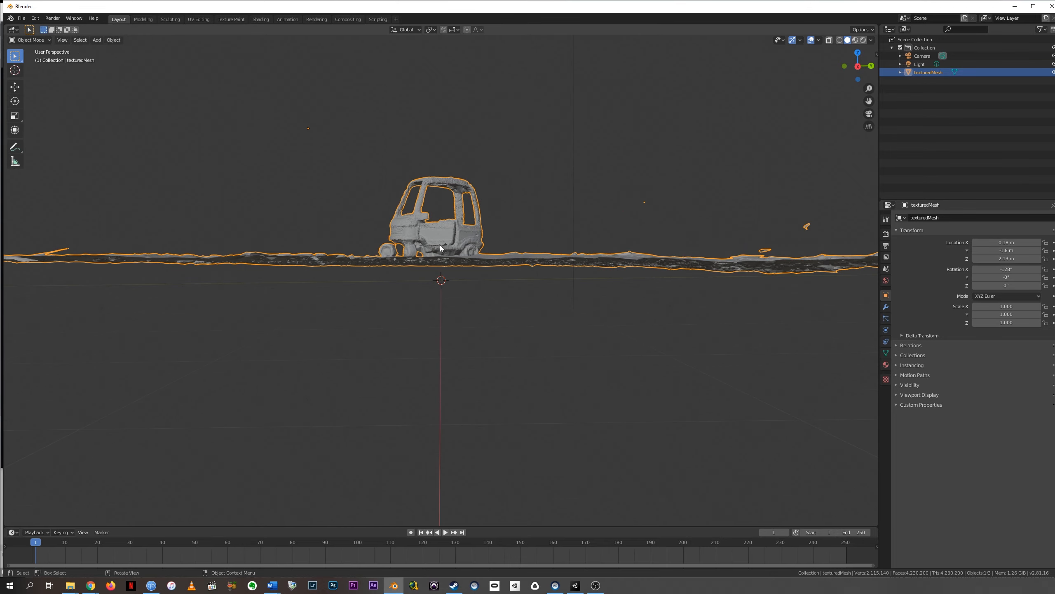
Examine the toy car and surrounding ground mesh from all around and from above, in both perspective and orthographic view
middle_click_drag(440, 245, 533, 316)
scroll(533, 295, "down", 6)
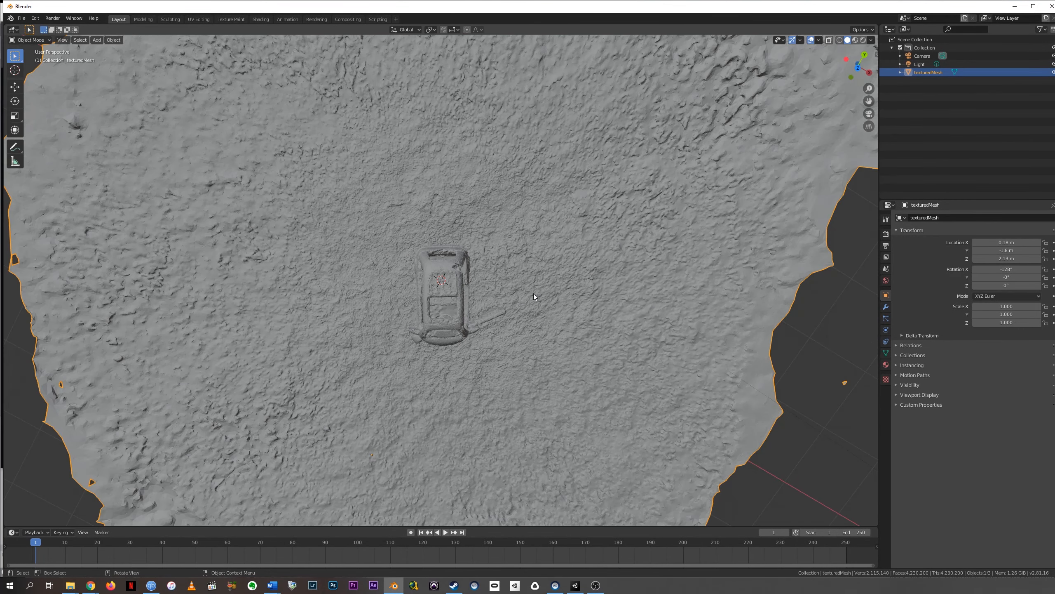
scroll(534, 279, "up", 2)
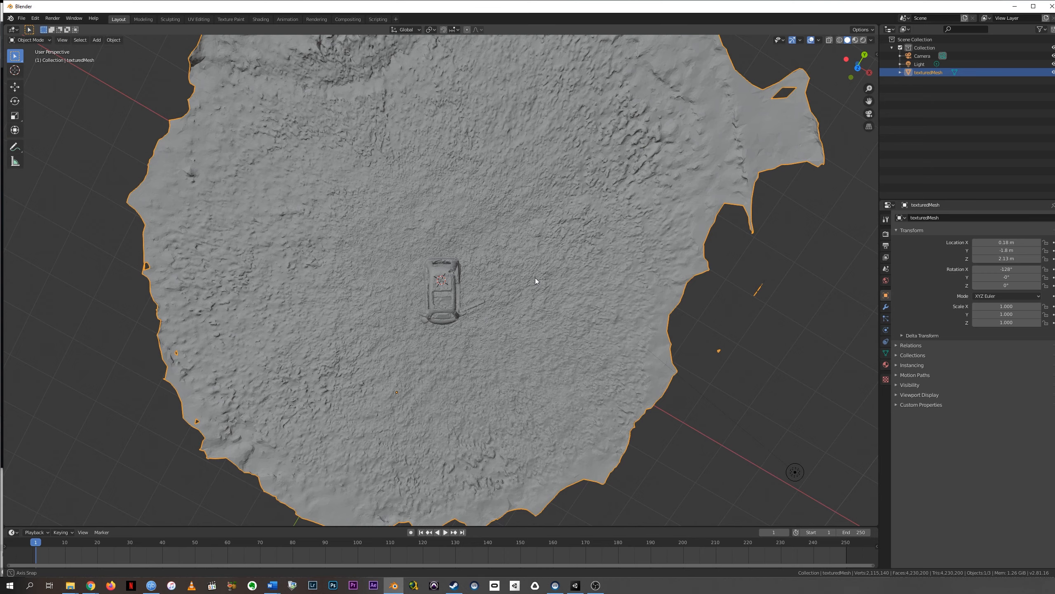
middle_click_drag(535, 278, 378, 259)
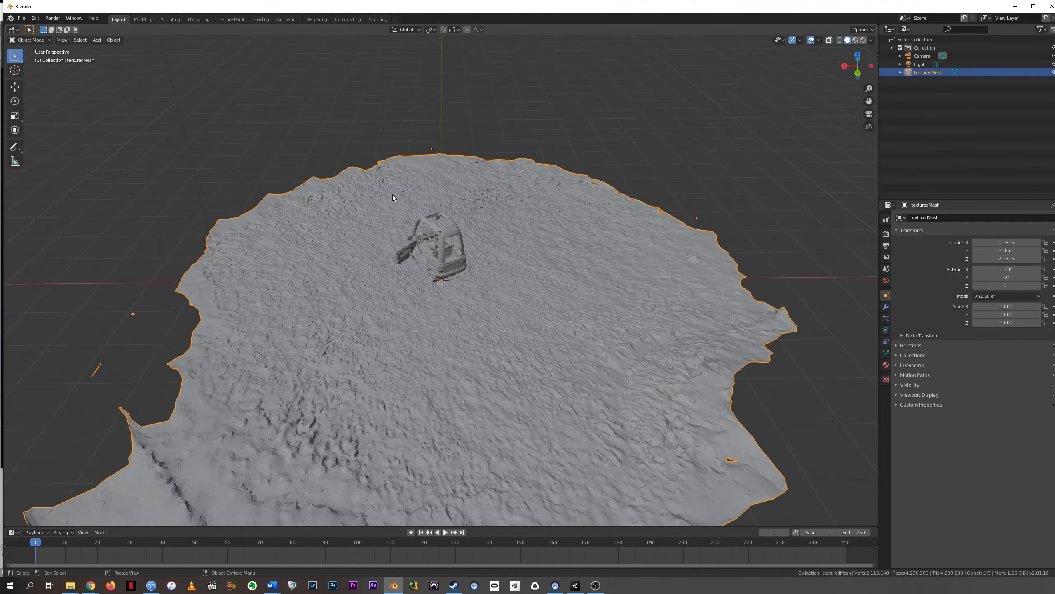
middle_click_drag(596, 261, 512, 239)
scroll(460, 274, "up", 10)
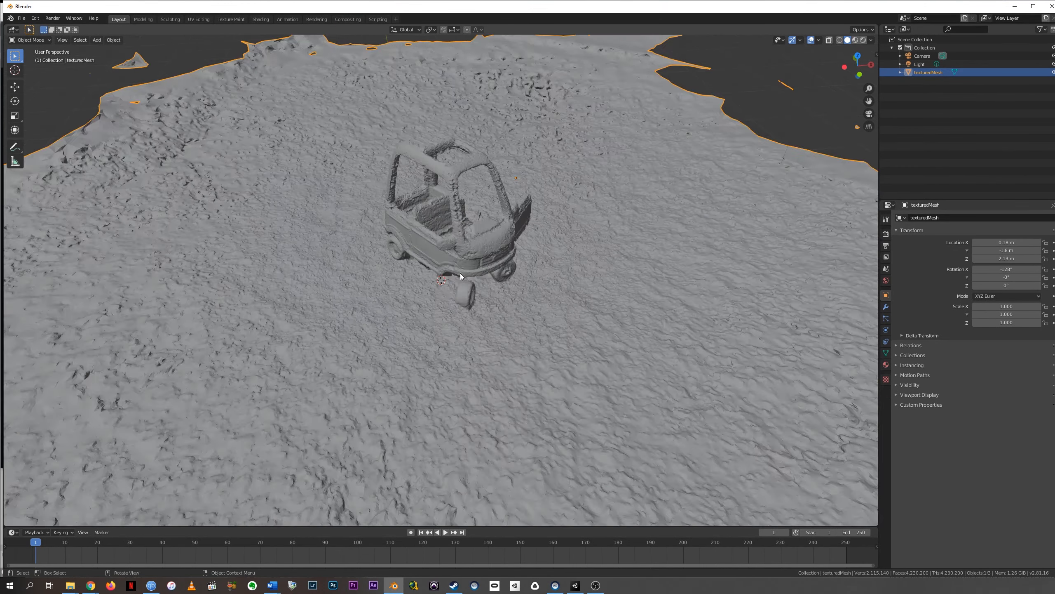
middle_click_drag(502, 254, 424, 291)
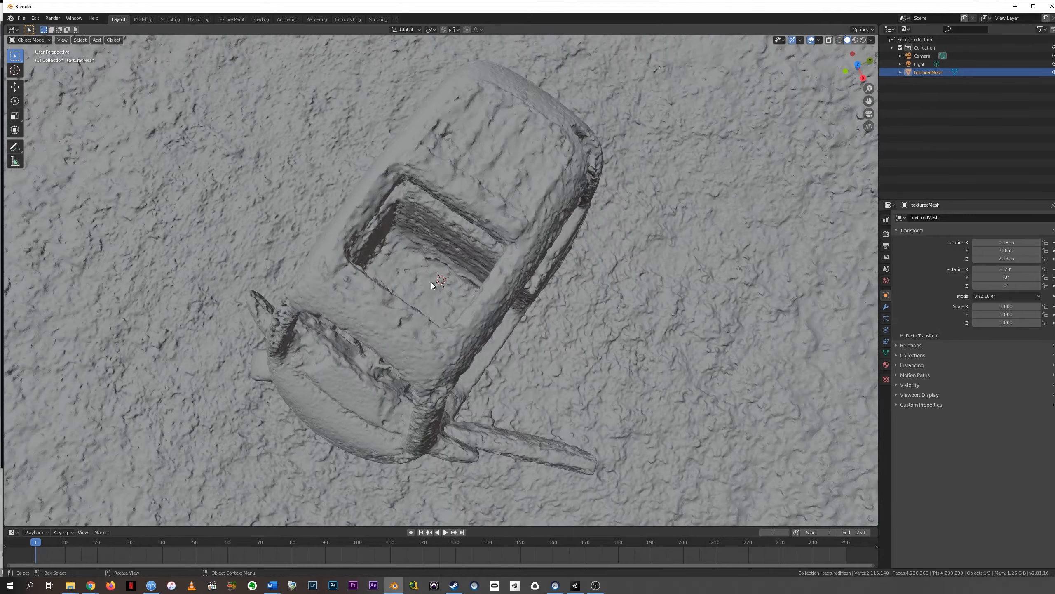
scroll(445, 257, "down", 5)
middle_click_drag(471, 257, 595, 252)
scroll(526, 228, "down", 4)
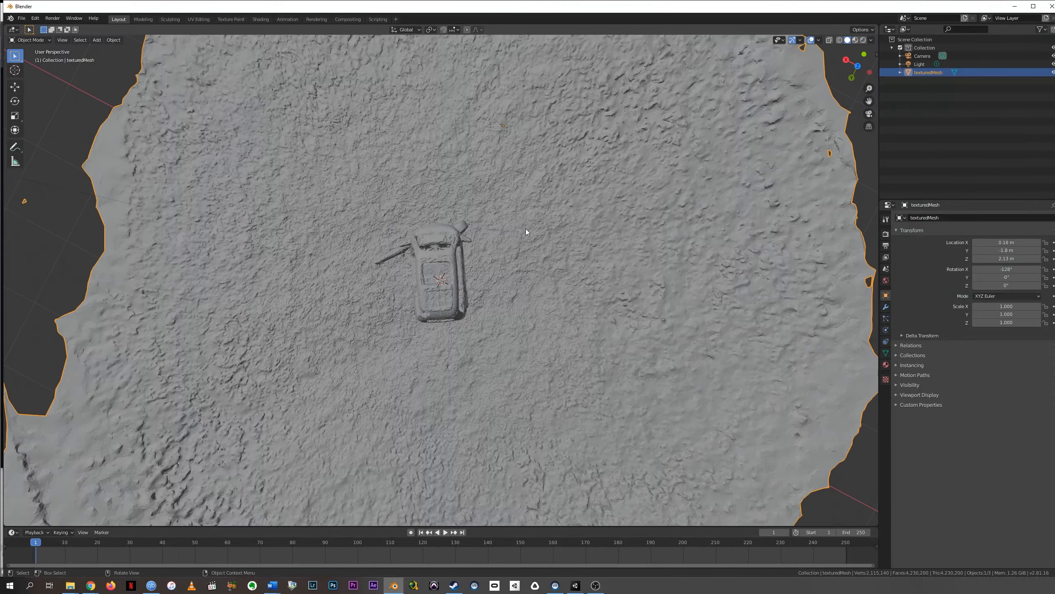
mouse_move(526, 229)
middle_mouse_down()
mouse_move(565, 236)
mouse_move(531, 226)
mouse_move(544, 231)
middle_mouse_up()
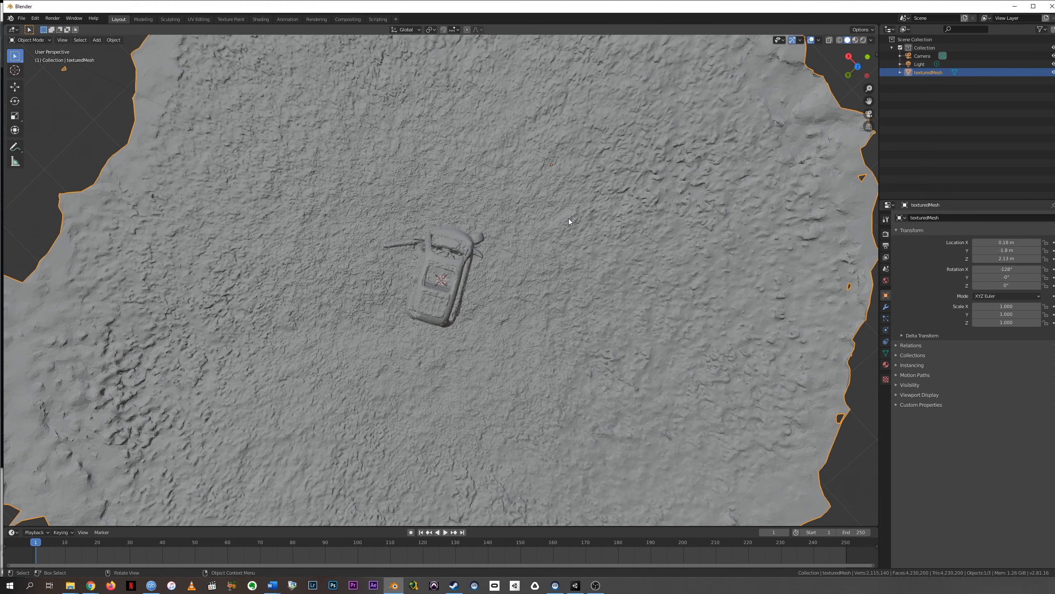
key("KP_5")
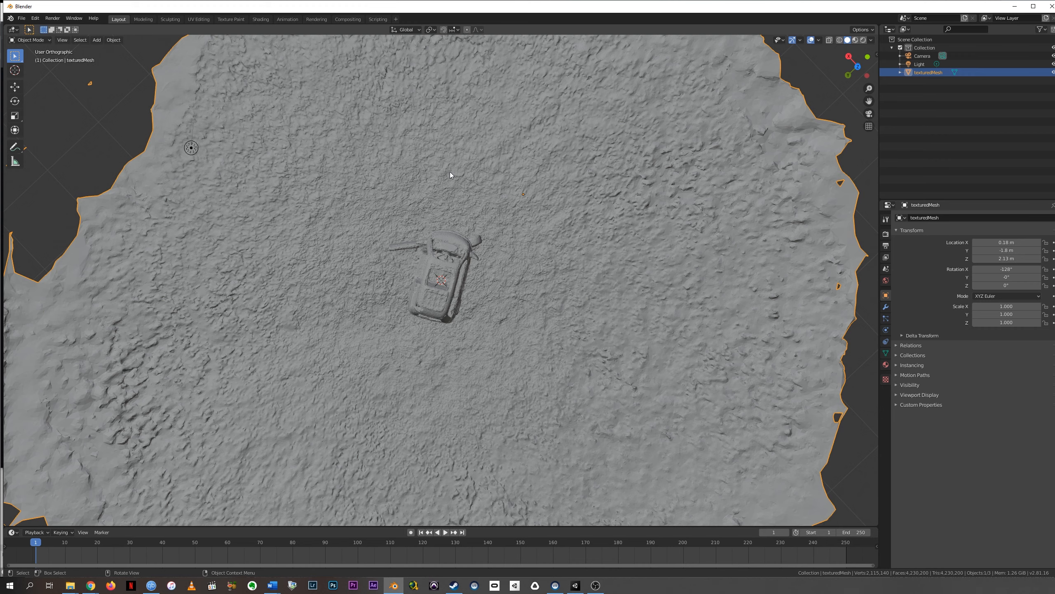
key("KP_4")
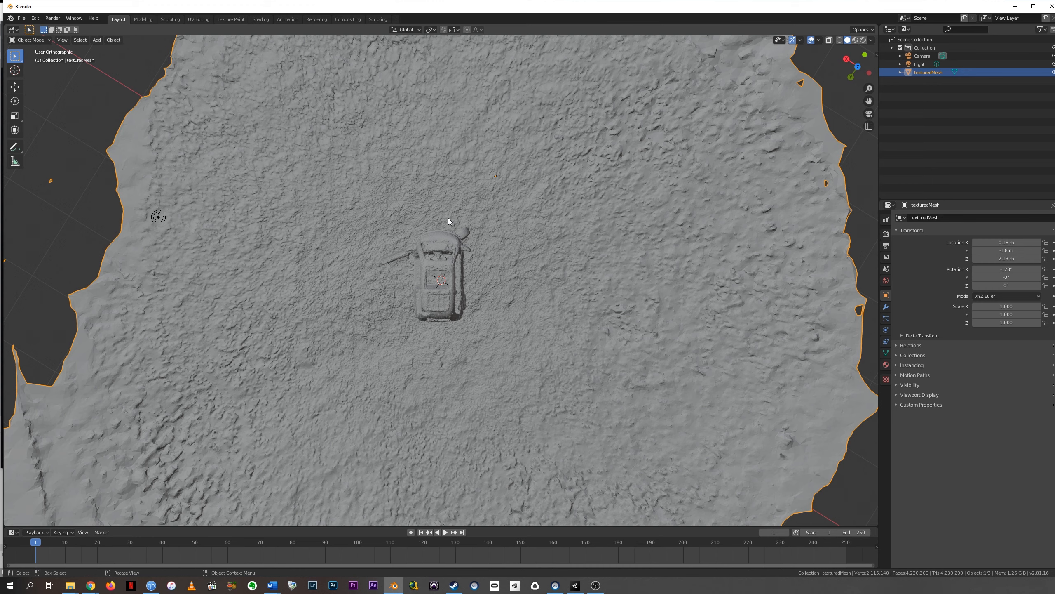
middle_click_drag(404, 236, 382, 223)
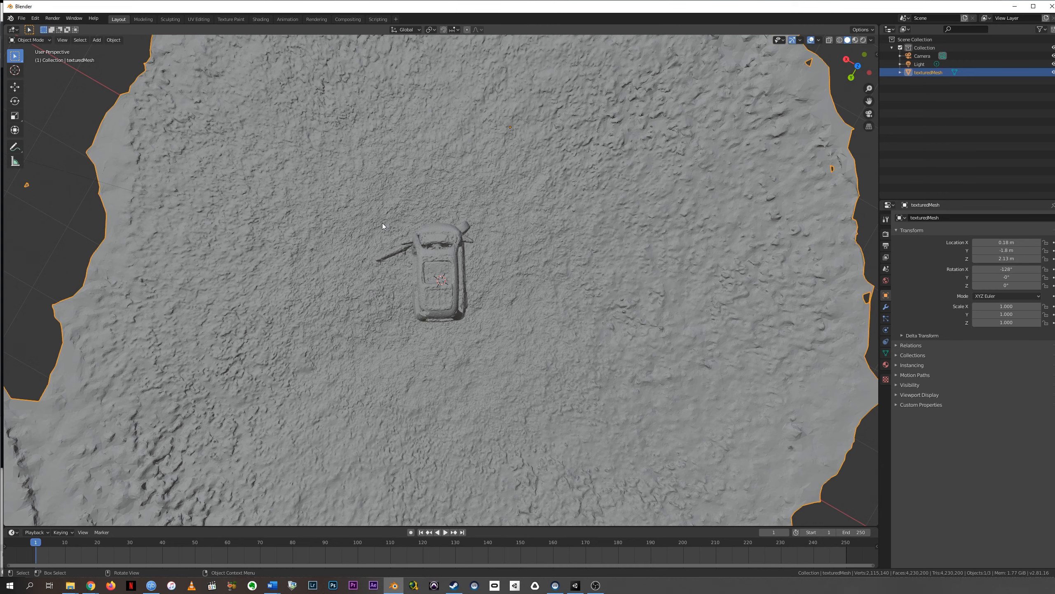
Put the textured mesh in Edit Mode with all vertices deselected and wireframe shading shown
key("Tab")
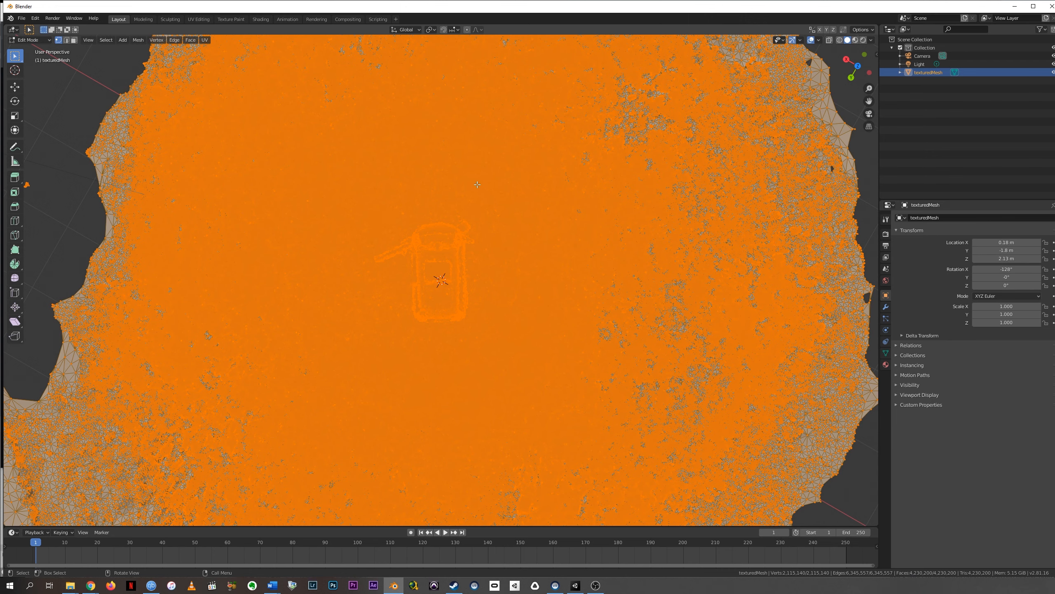
key("alt+a")
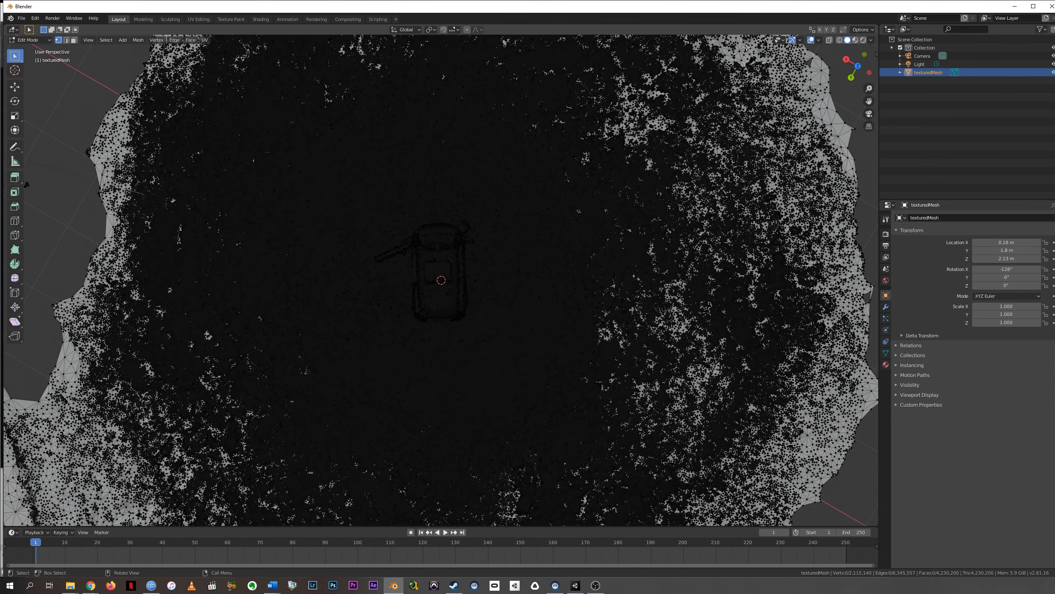
left_click(839, 44)
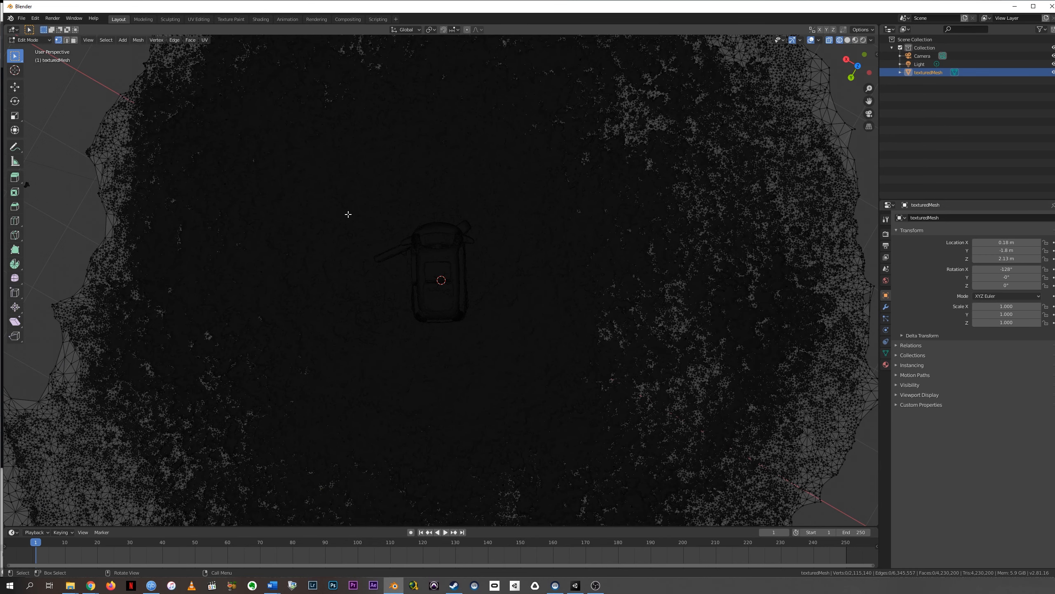
Box-select the rectangular area tightly around the toy car and its open door, and invert the selection to the surrounding ground
key("b")
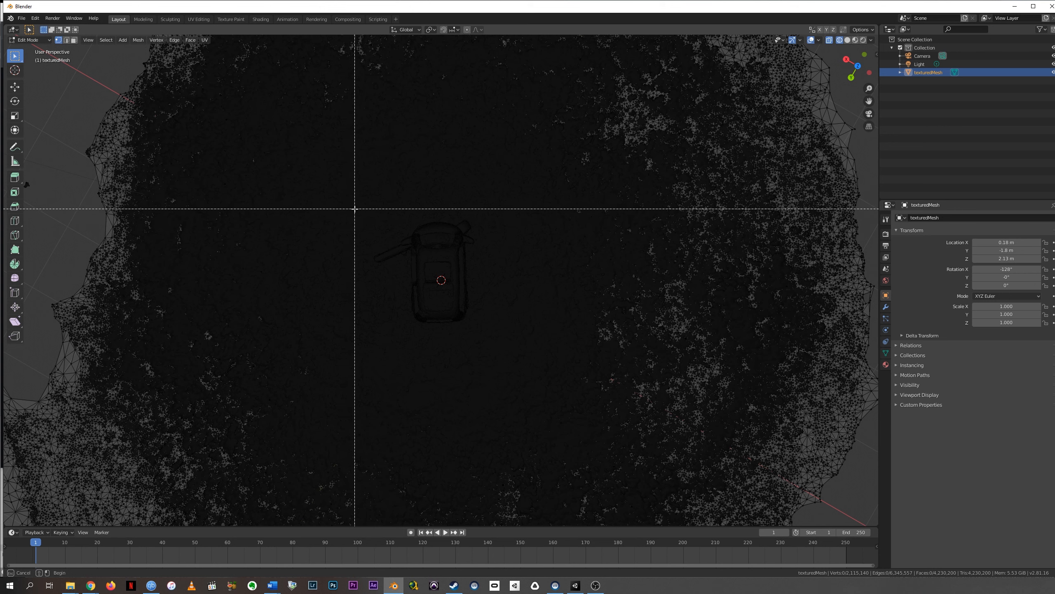
left_click_drag(354, 209, 496, 340)
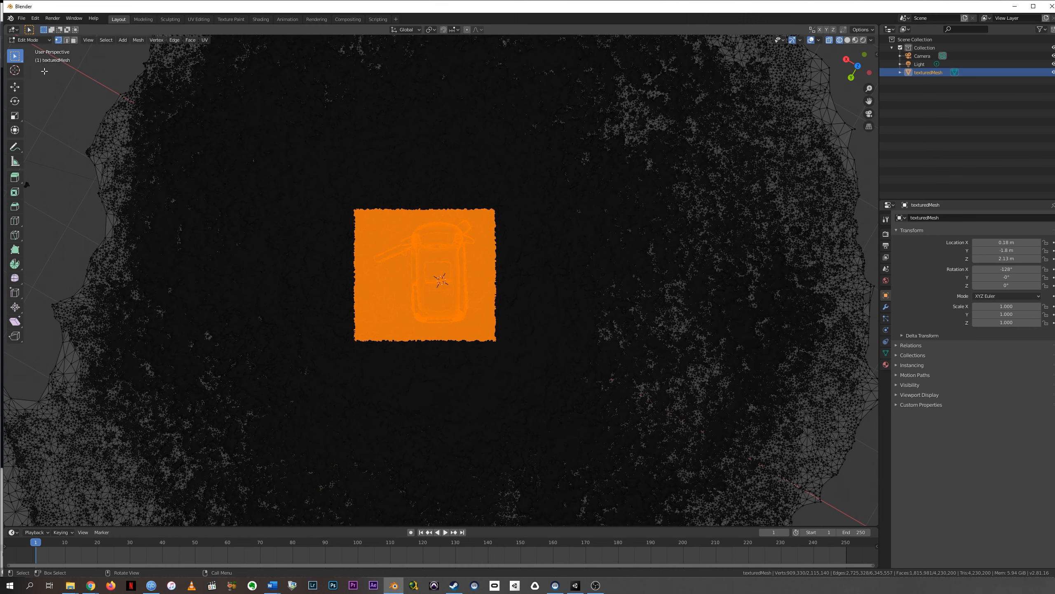
left_click(107, 41)
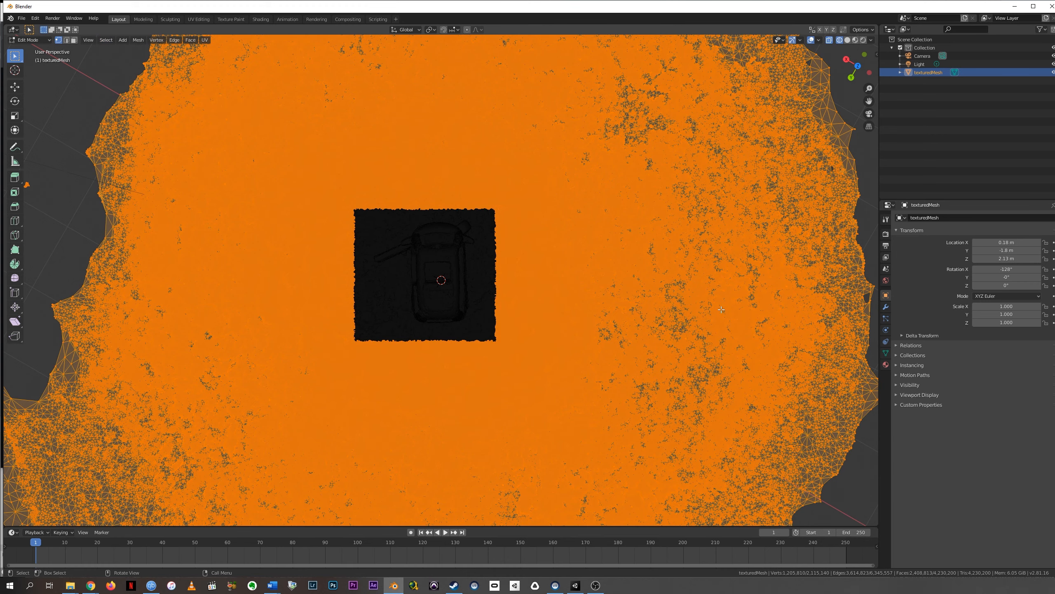
Delete the selected ground vertices surrounding the rectangular area around the toy car
key("x")
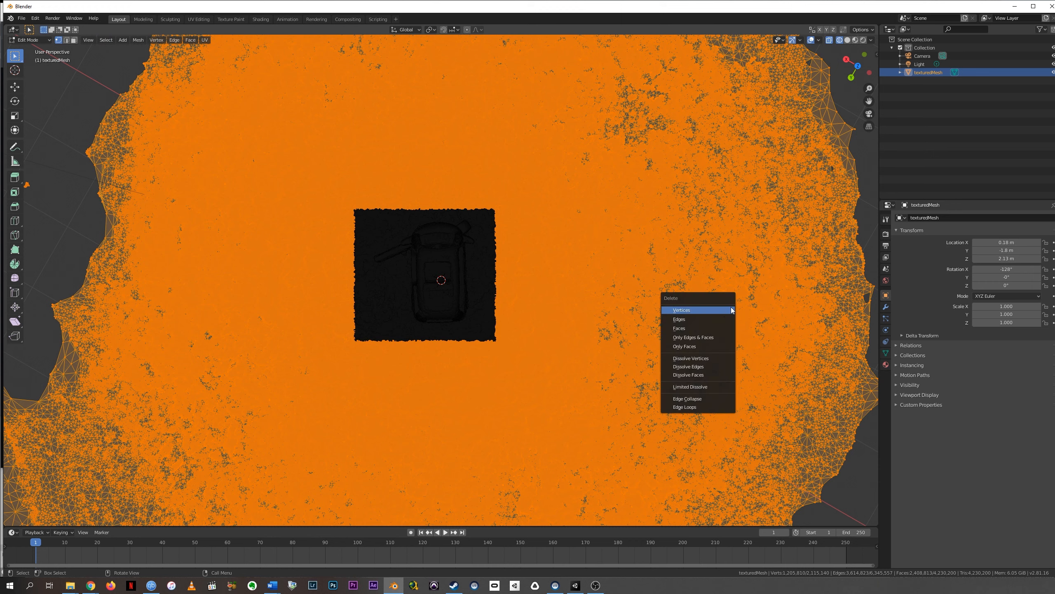
left_click(698, 310)
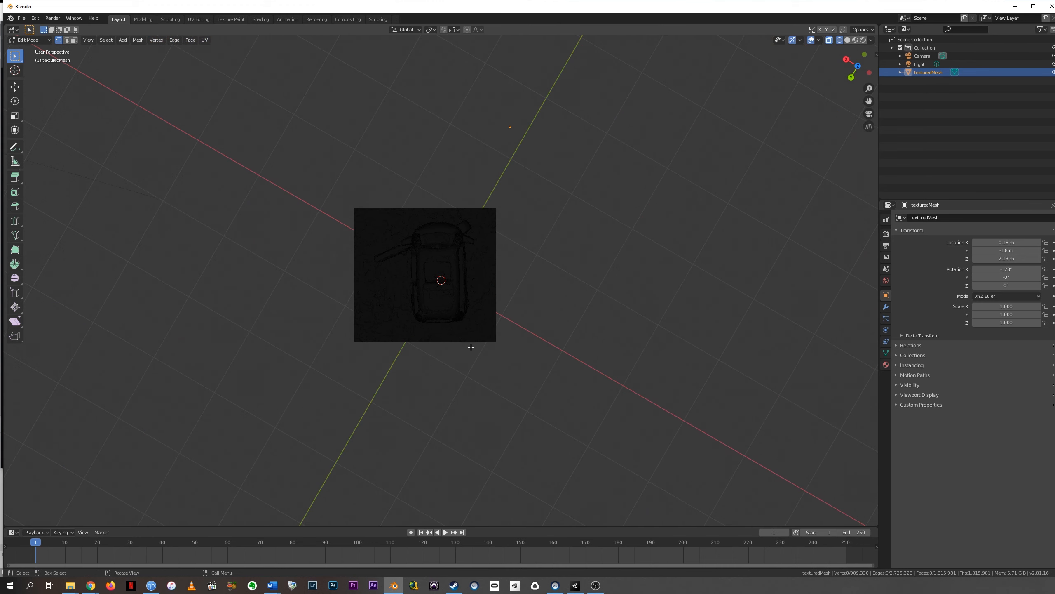
middle_click_drag(466, 347, 451, 313)
scroll(451, 314, "up", 3)
scroll(451, 313, "down", 1)
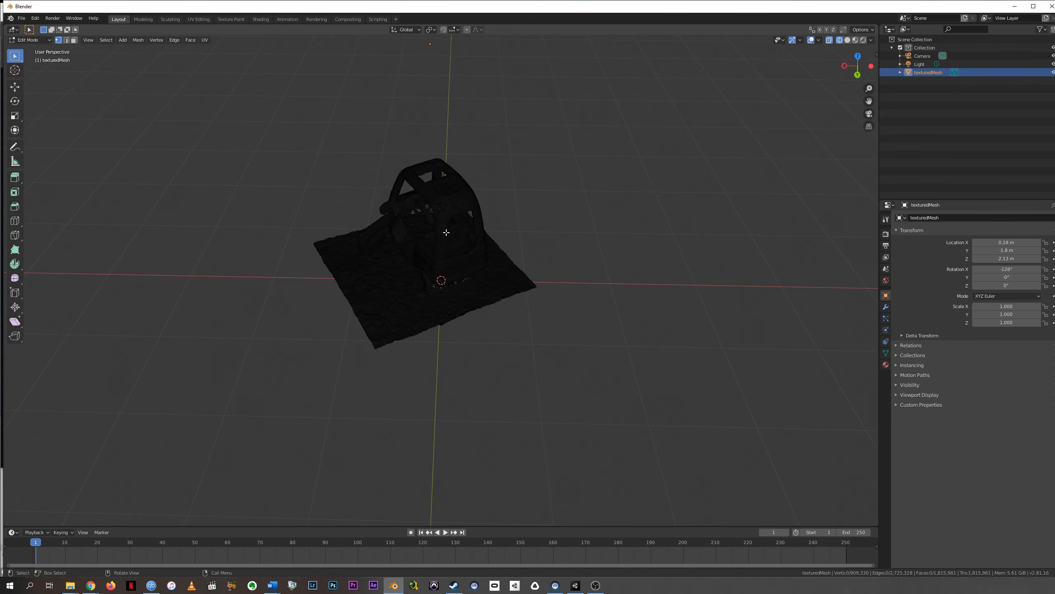
Examine the cropped mesh up close and from all around, including the car's interior, underside edges and remaining ground
scroll(446, 233, "up", 6)
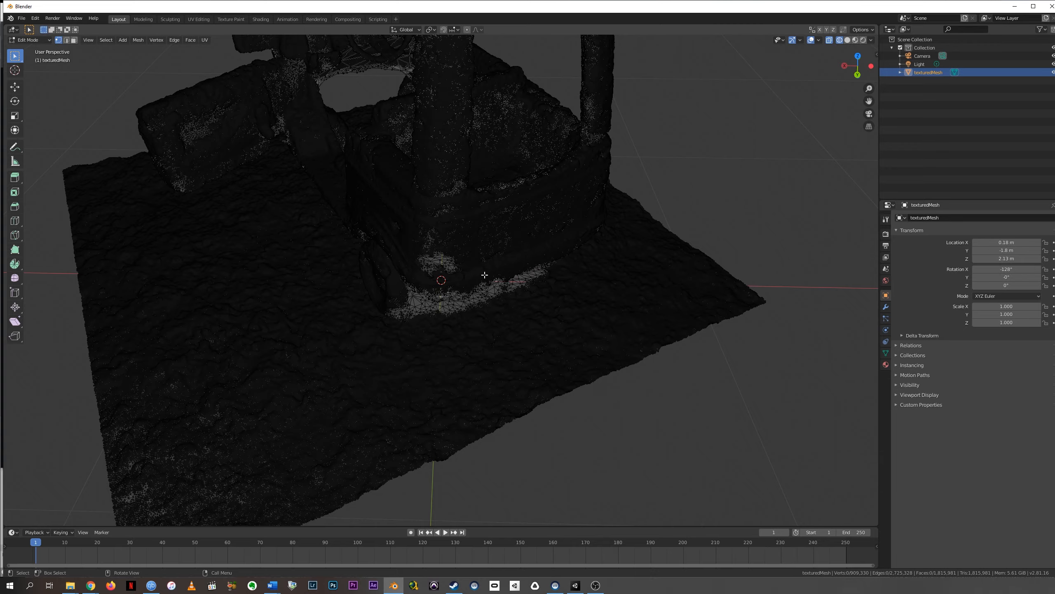
right_click(484, 275)
middle_click_drag(643, 260, 308, 241)
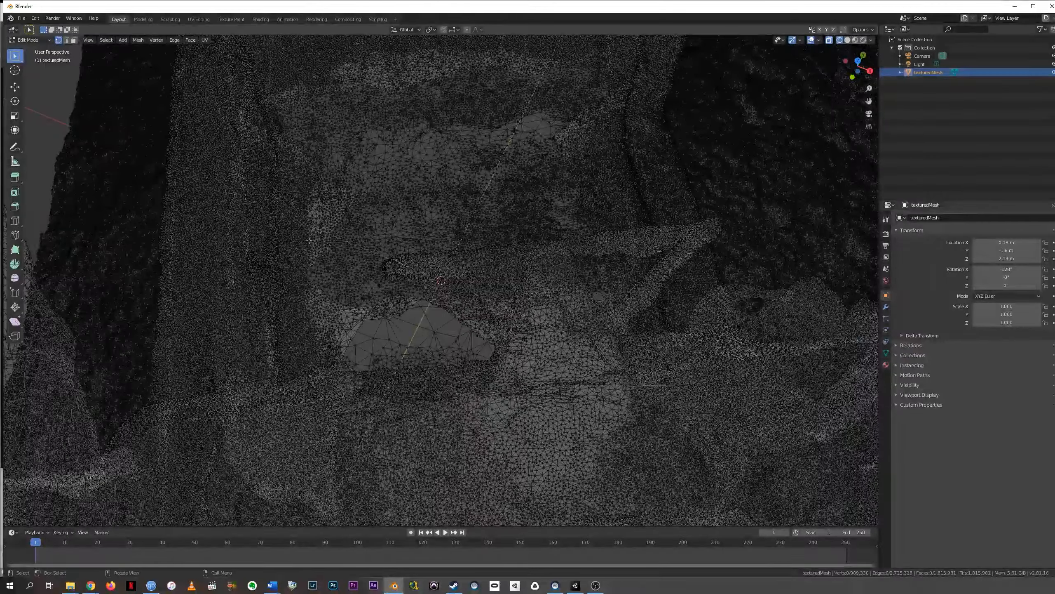
scroll(308, 241, "down", 6)
scroll(323, 236, "up", 6)
middle_click_drag(357, 286, 330, 214)
scroll(379, 243, "down", 3)
scroll(378, 244, "up", 3)
scroll(384, 154, "down", 12)
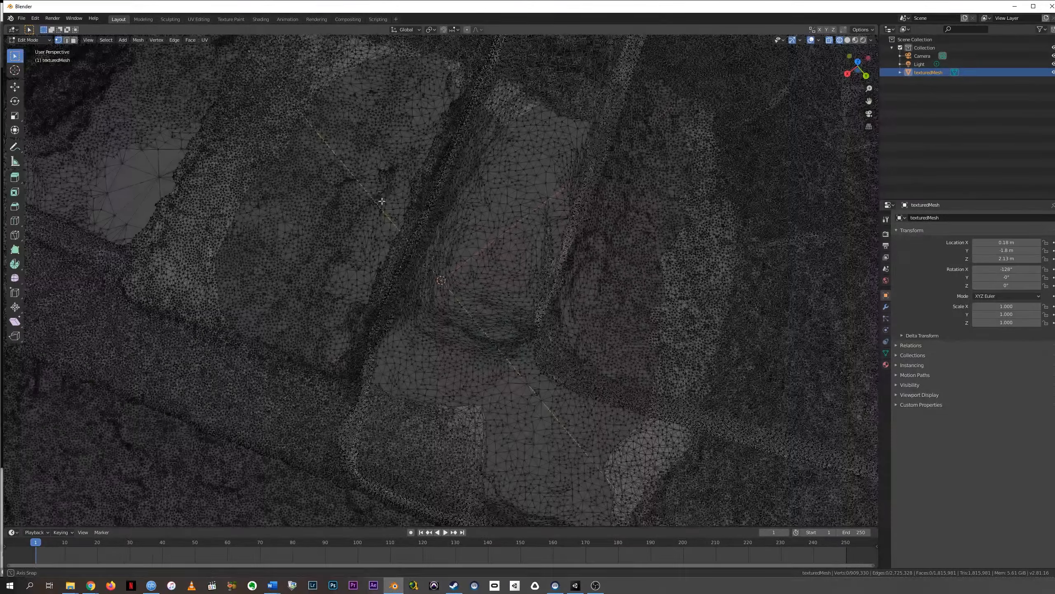
scroll(395, 181, "up", 5)
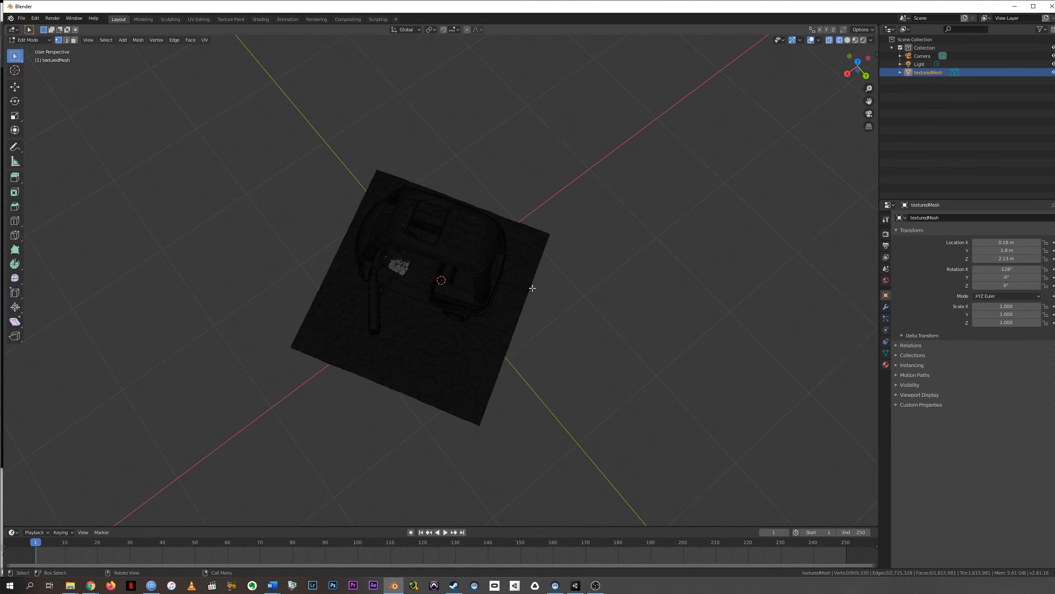
scroll(532, 288, "down", 1)
scroll(532, 288, "up", 8)
middle_click_drag(532, 288, 537, 181)
scroll(549, 231, "down", 6)
middle_click_drag(488, 211, 387, 190)
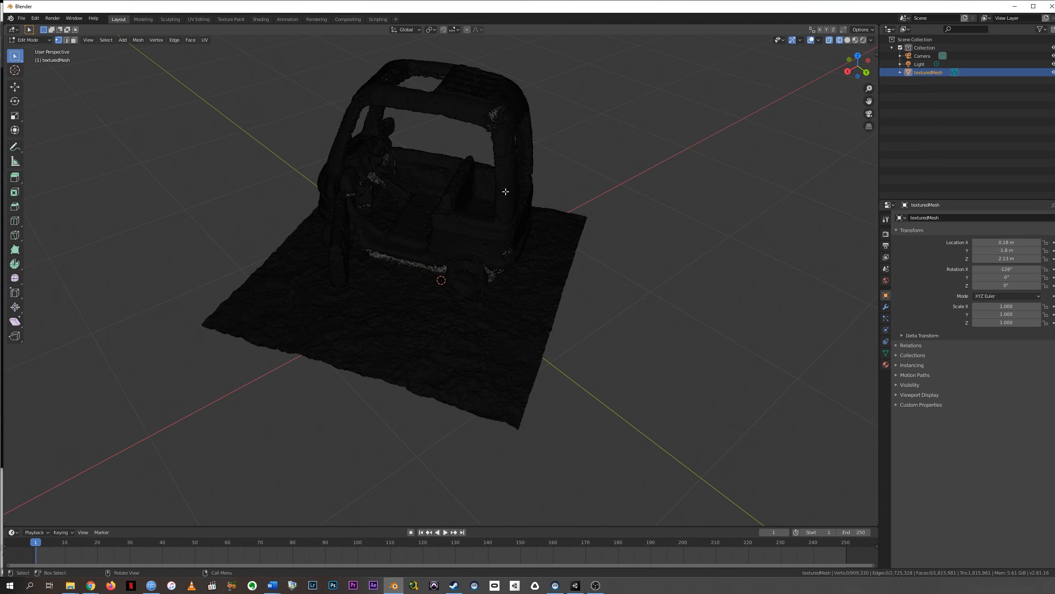
Return the textured mesh to Object Mode with solid shading
left_click(849, 41)
key("Tab")
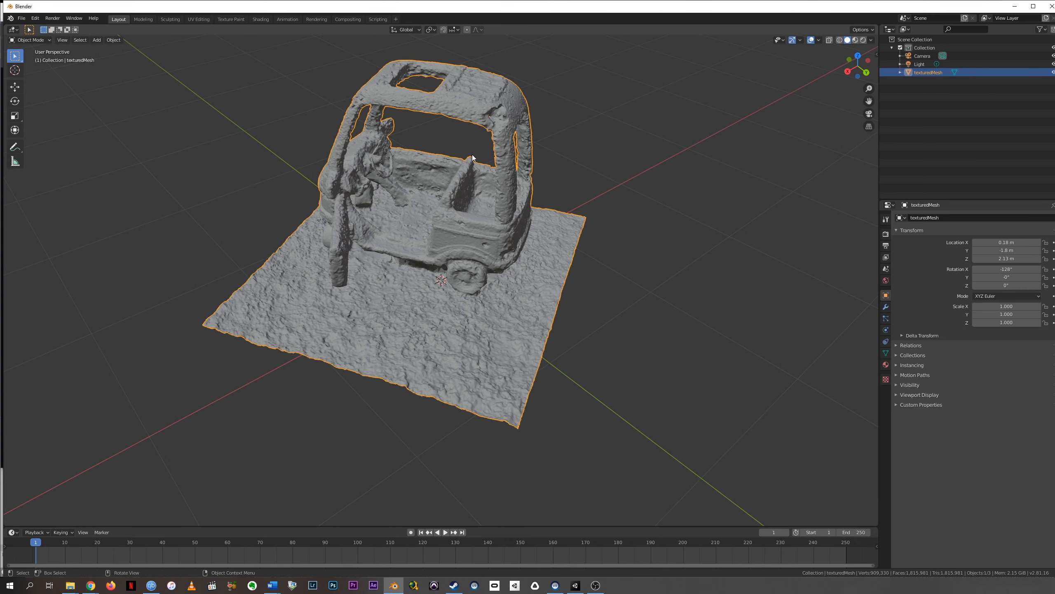
middle_click_drag(417, 275, 768, 307)
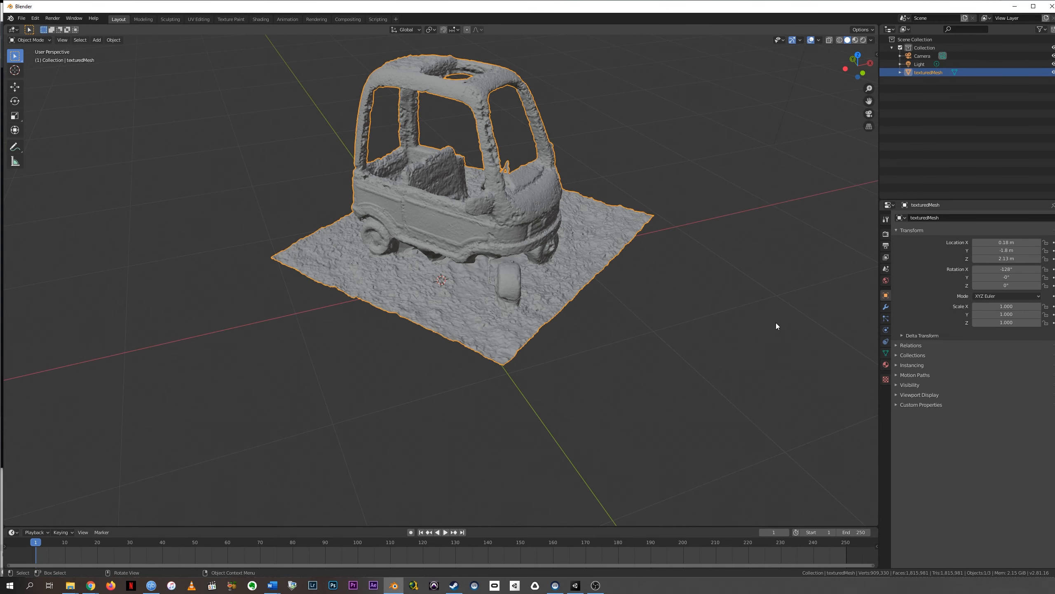
Add a Decimate modifier to the textured mesh in Collapse mode with a ratio of 0.06
left_click(886, 308)
left_click(942, 218)
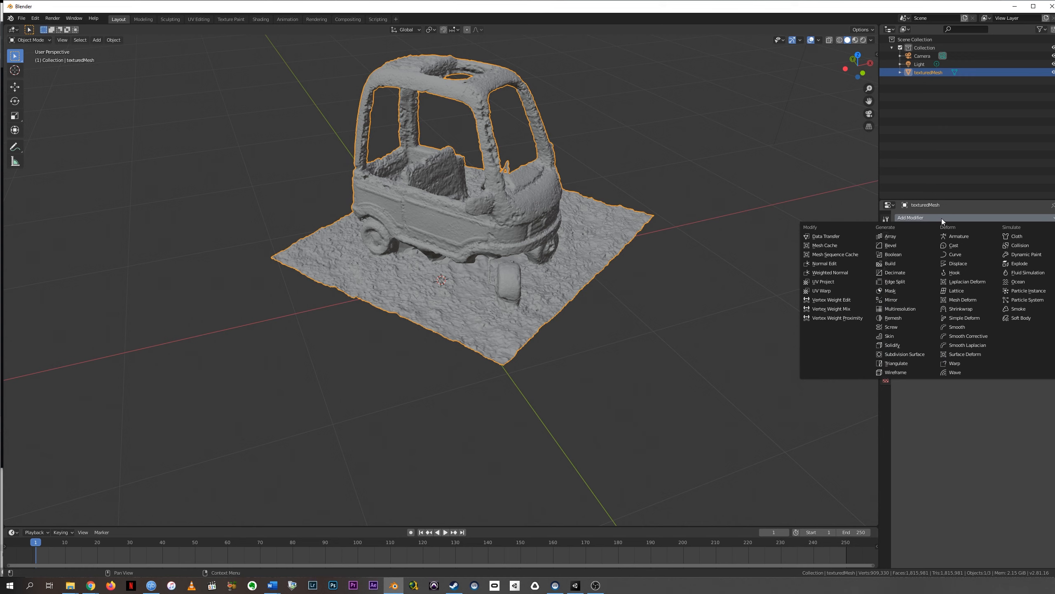
left_click(900, 275)
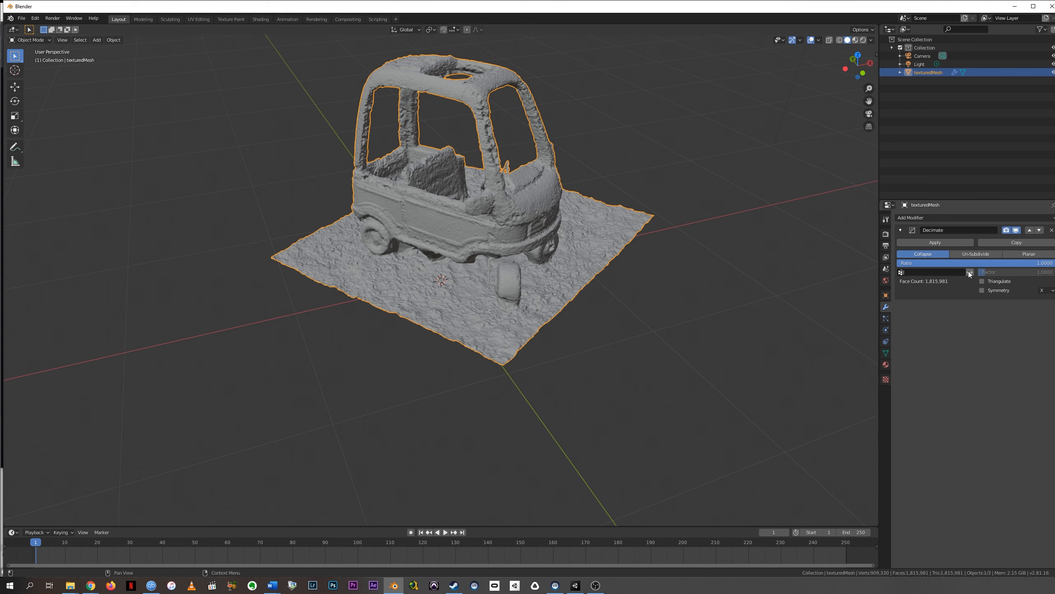
left_click(1002, 263)
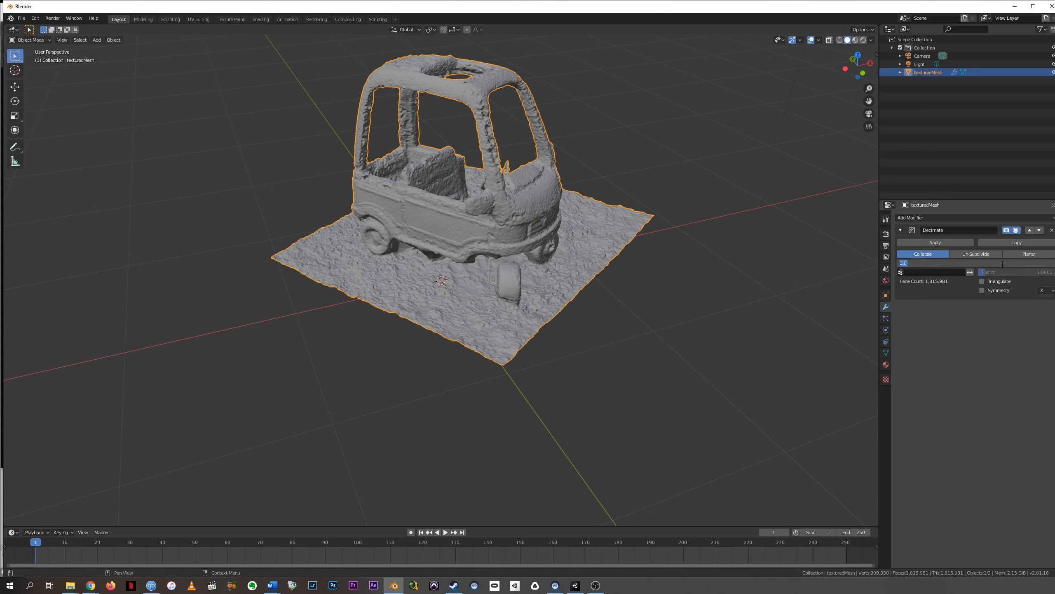
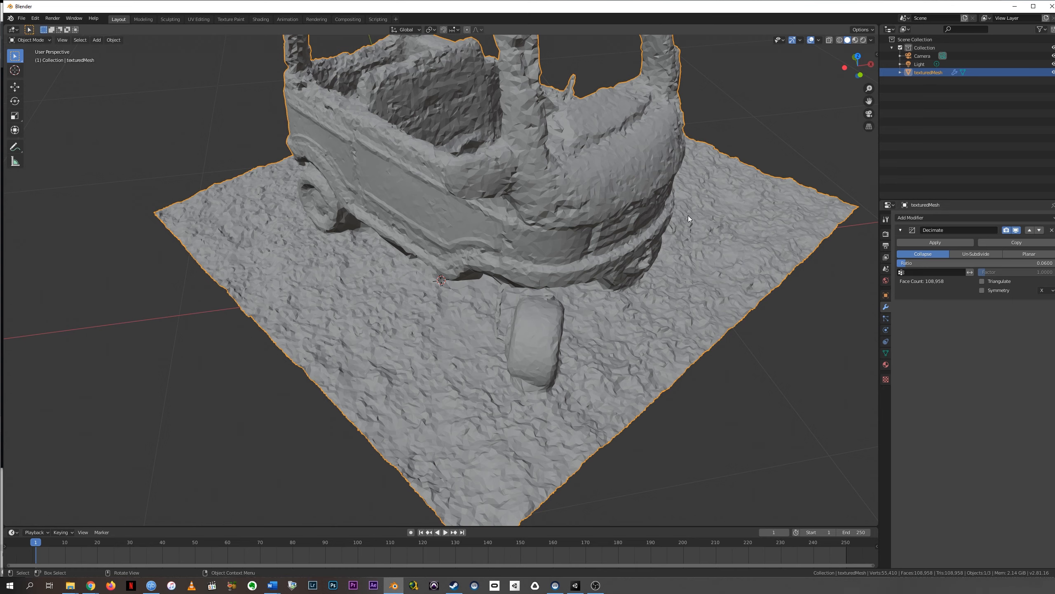
Examine the decimated toy car and ground from the front, side, rear and above, checking the surface detail and face count
mouse_move(687, 215)
middle_mouse_down()
mouse_move(659, 267)
mouse_move(681, 233)
middle_mouse_up()
scroll(681, 233, "down", 6)
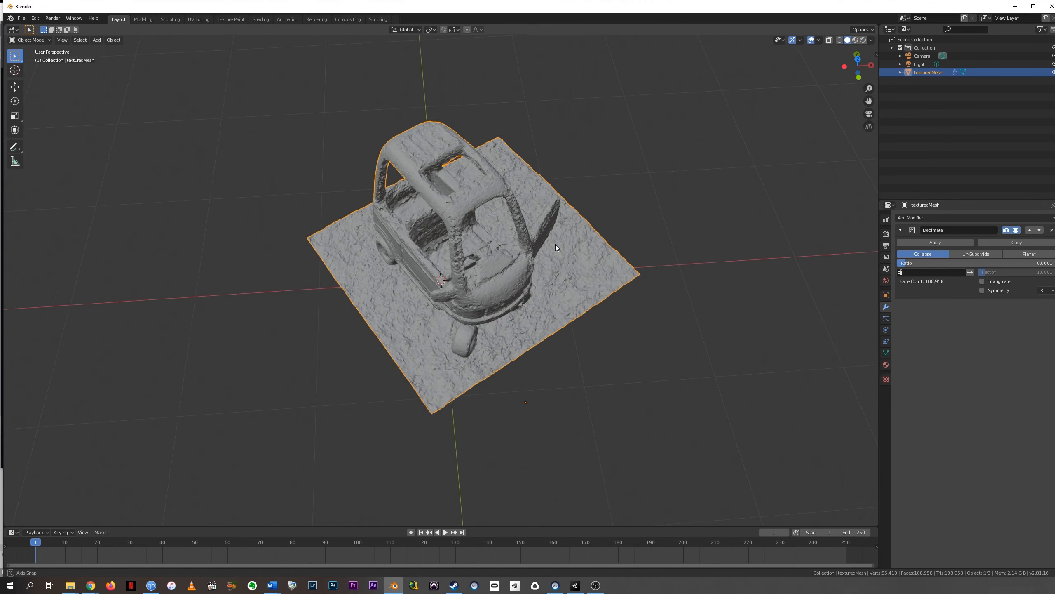
middle_click_drag(556, 244, 817, 261)
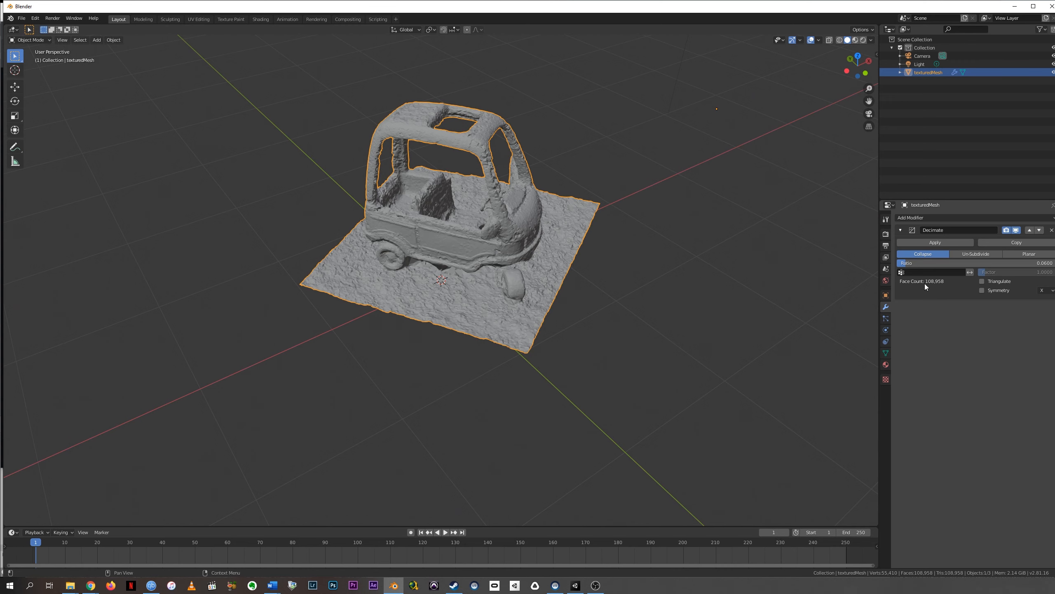
scroll(679, 286, "up", 5)
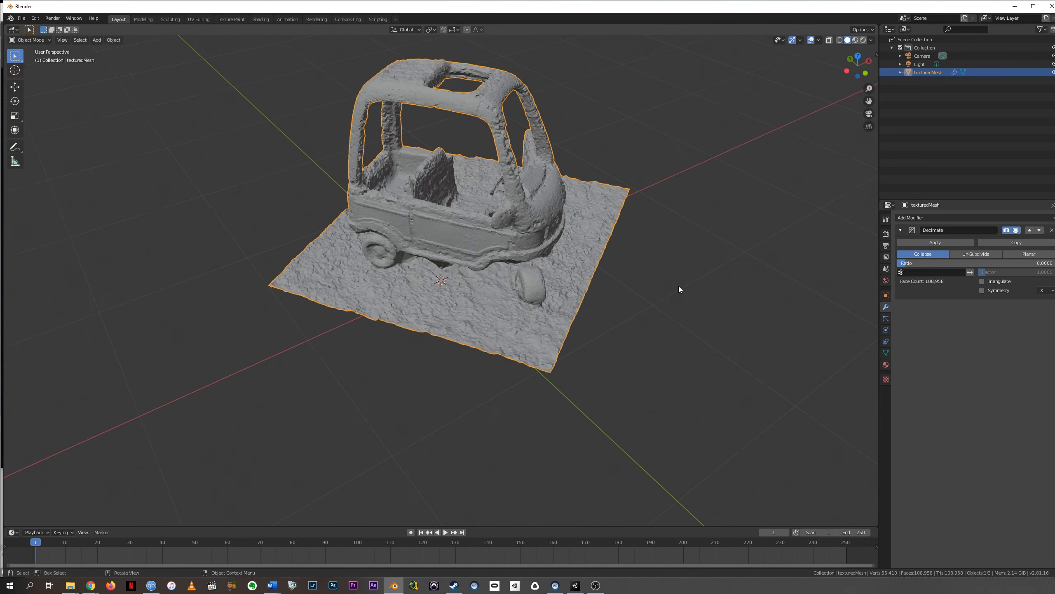
middle_click_drag(697, 274, 435, 284)
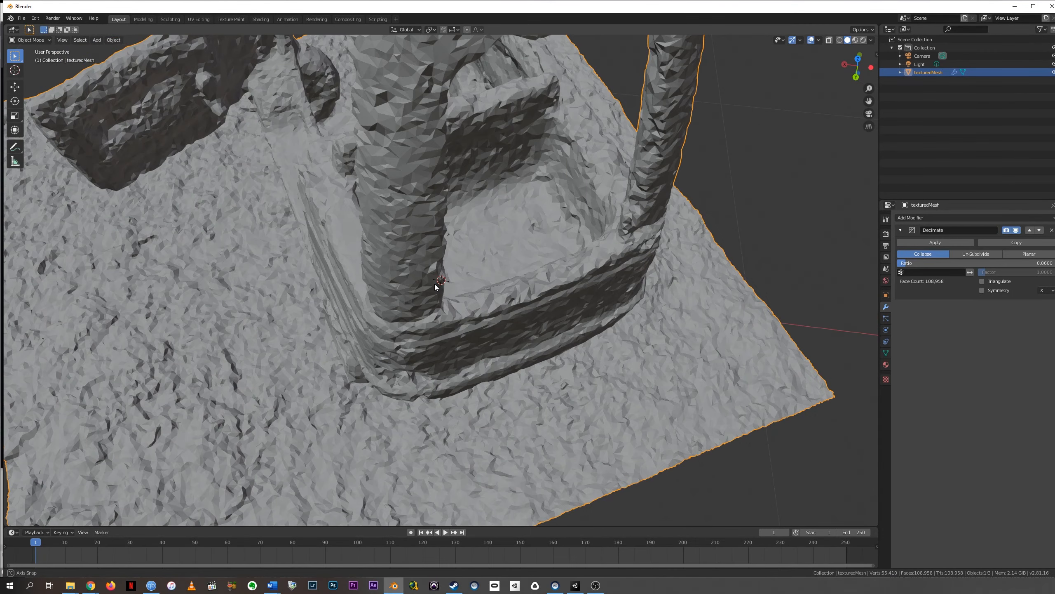
scroll(370, 255, "down", 3)
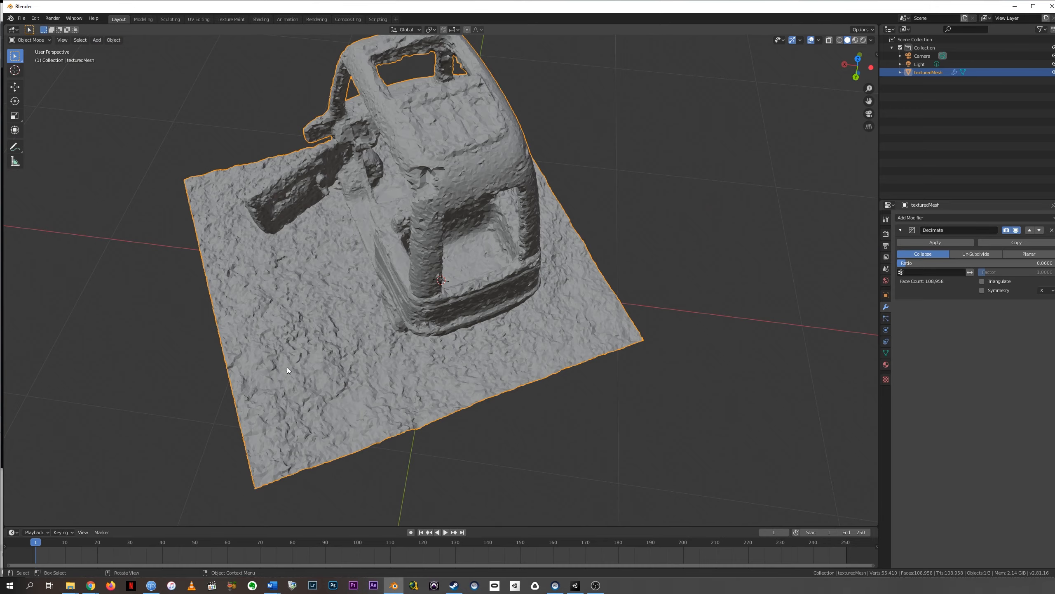
middle_click_drag(287, 367, 299, 348)
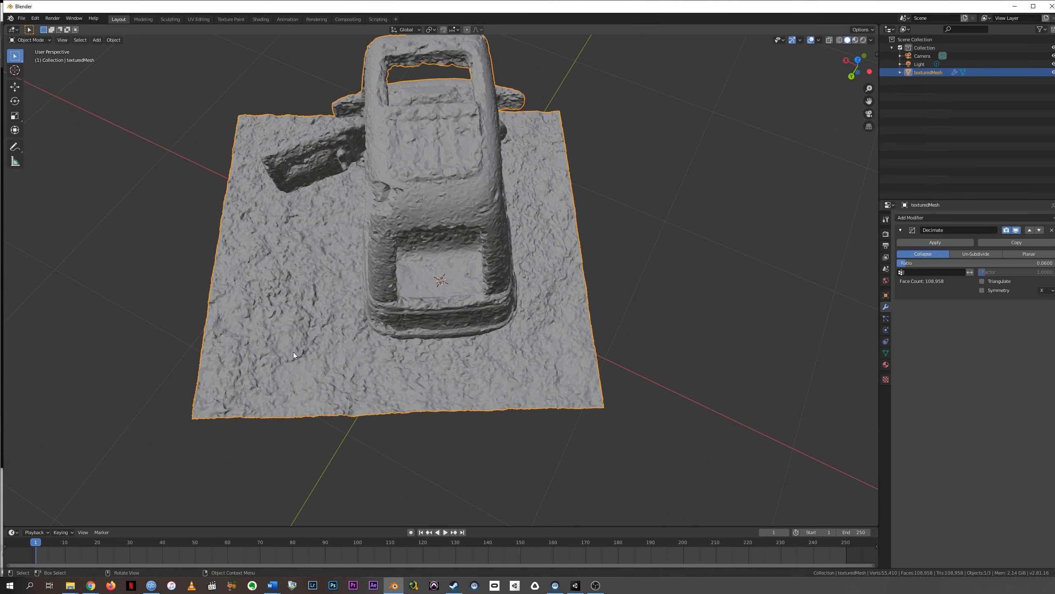
In Edit Mode with wireframe shading and orthographic view, box-select and delete the ground on the car's open-door side
key("Tab")
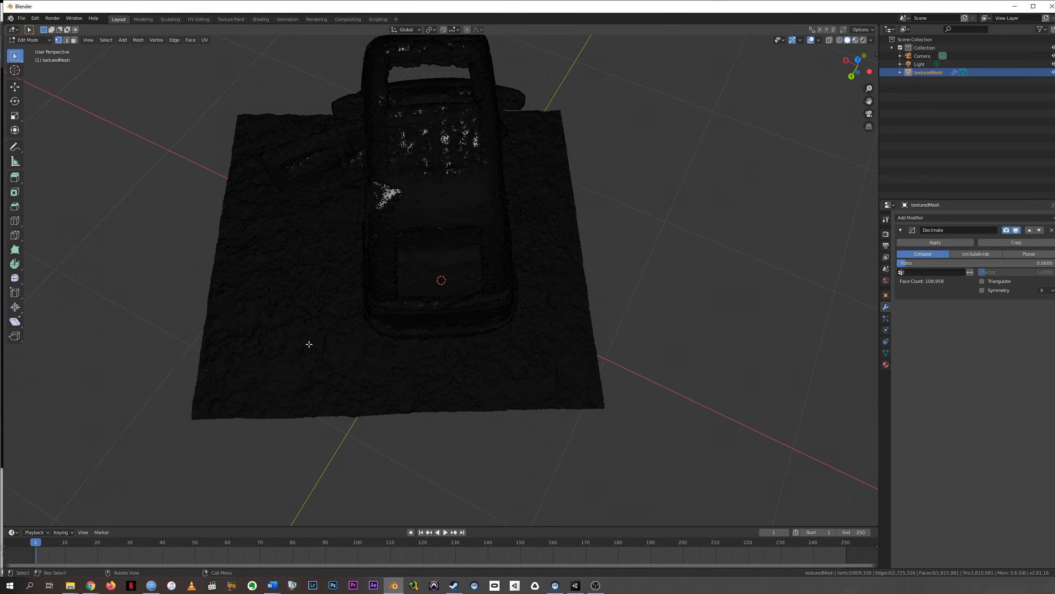
middle_click_drag(337, 349, 247, 264)
key("shift+z")
key("KP_5")
left_click_drag(243, 253, 634, 384)
middle_click_drag(581, 279, 403, 367)
key("x")
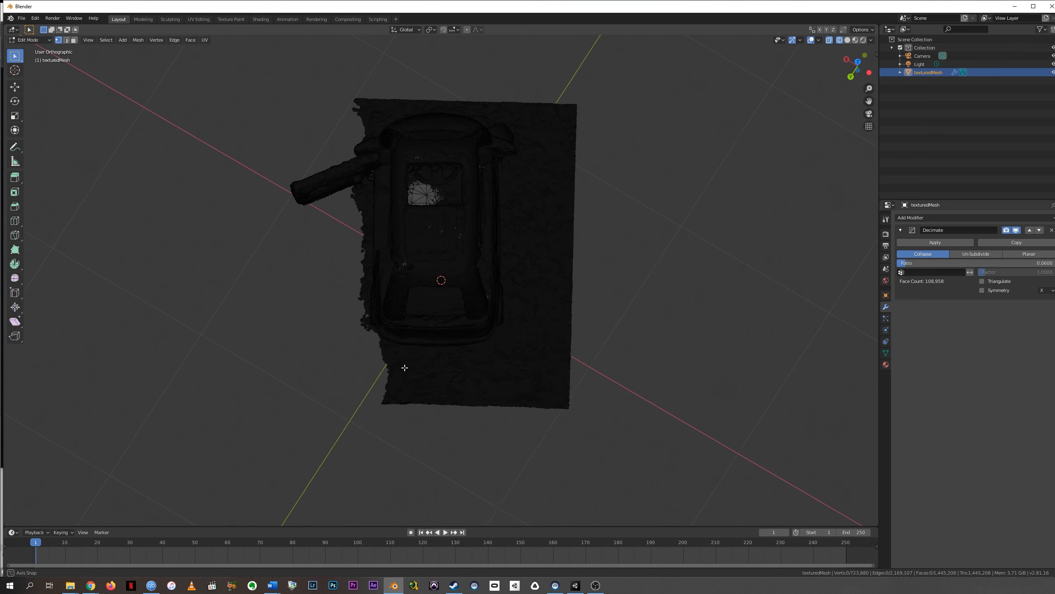
Box-select and delete the ground strips behind the toy car and along its closed side
left_click_drag(364, 356, 605, 432)
key("x")
middle_click_drag(740, 249, 332, 330)
left_click_drag(332, 325, 680, 396)
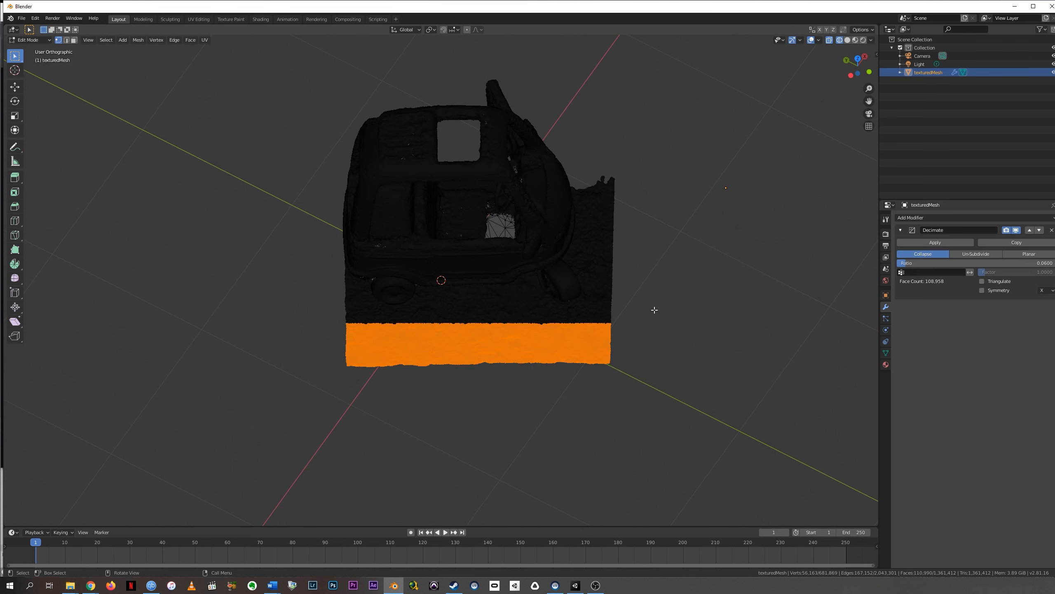
left_click_drag(632, 310, 279, 413)
key("x")
left_click(595, 337)
Box-select the ground strip in front of the toy car and delete its vertices
middle_click_drag(665, 293, 571, 321)
left_click_drag(363, 417, 318, 431)
middle_click_drag(380, 429, 368, 431)
left_click_drag(322, 409, 538, 455)
key("x")
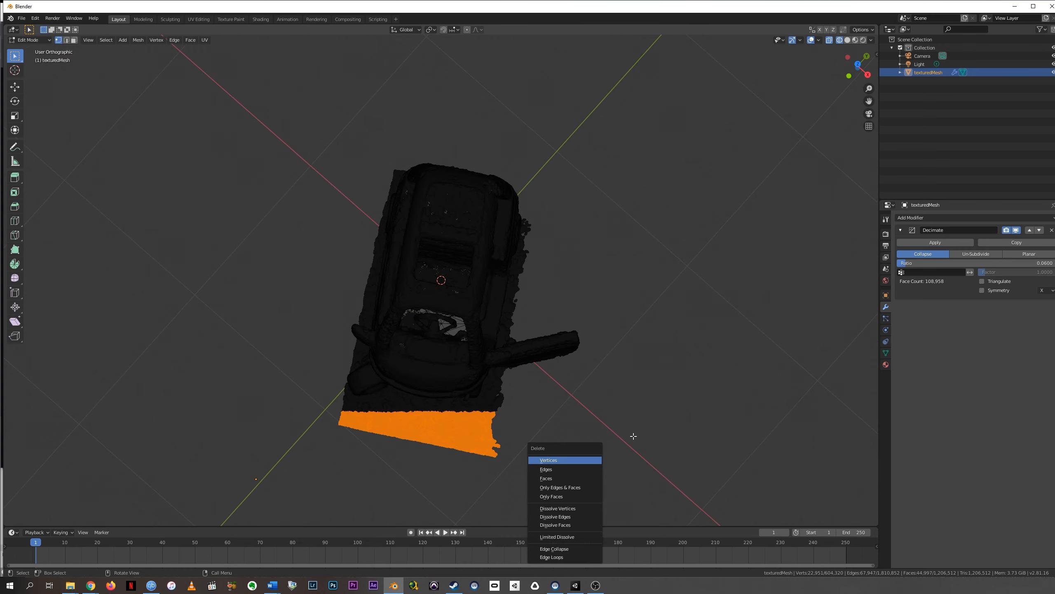
left_click(540, 459)
middle_click_drag(540, 459, 574, 158)
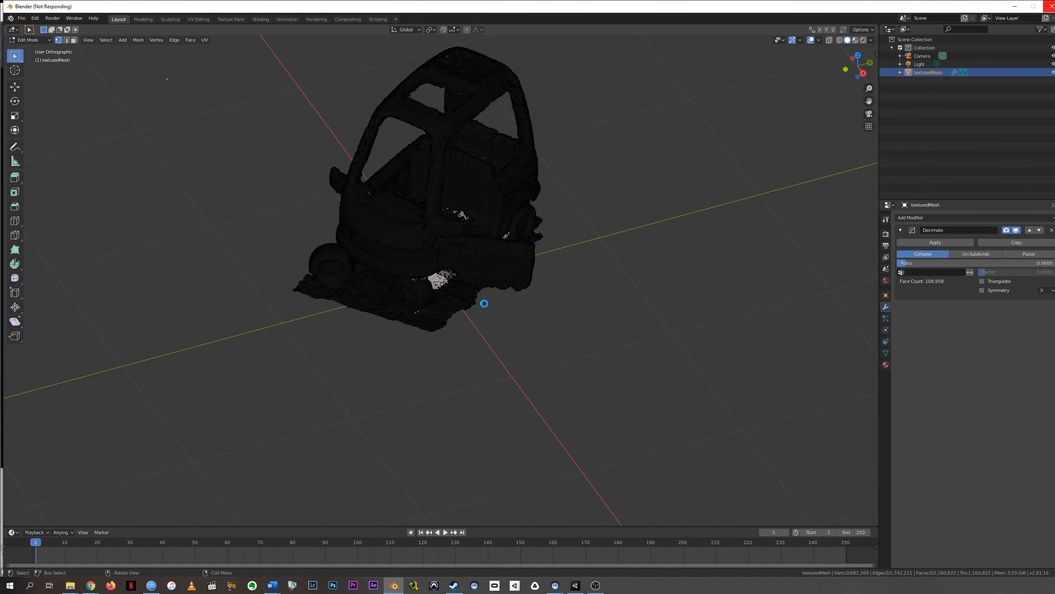
Return to Object Mode and apply the Decimate modifier to the trimmed mesh
key("Tab")
middle_click_drag(528, 310, 636, 293)
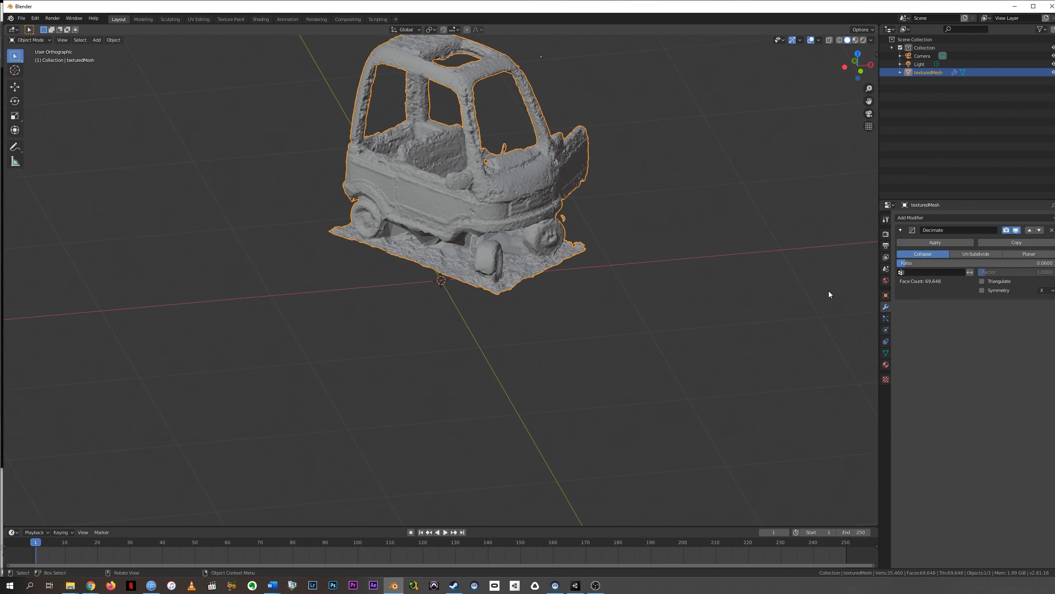
left_click(946, 244)
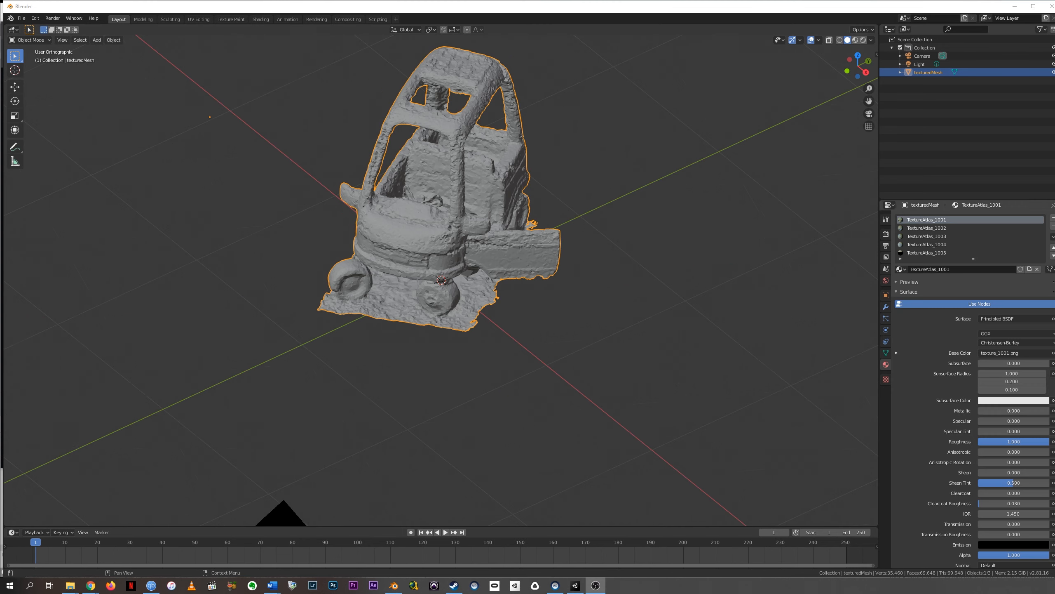
Show the textured toy car in rendered shading and inspect it from several sides
left_click(864, 41)
mouse_move(578, 203)
middle_mouse_down()
mouse_move(699, 207)
mouse_move(651, 218)
mouse_move(583, 199)
mouse_move(333, 234)
mouse_move(595, 231)
mouse_move(494, 217)
mouse_move(639, 208)
mouse_move(624, 196)
mouse_move(605, 225)
mouse_move(651, 287)
mouse_move(550, 241)
mouse_move(608, 232)
mouse_move(560, 214)
mouse_move(605, 195)
mouse_move(539, 182)
mouse_move(532, 238)
mouse_move(539, 214)
mouse_move(558, 202)
mouse_move(647, 213)
mouse_move(678, 177)
mouse_move(568, 175)
mouse_move(562, 147)
mouse_move(442, 150)
mouse_move(527, 230)
mouse_move(664, 239)
mouse_move(793, 180)
mouse_move(440, 108)
mouse_move(556, 176)
mouse_move(596, 141)
mouse_move(596, 127)
mouse_move(323, 149)
mouse_move(529, 153)
mouse_move(448, 143)
mouse_move(461, 141)
mouse_move(478, 162)
mouse_move(497, 154)
middle_mouse_up()
scroll(664, 209, "down", 5)
scroll(562, 163, "down", 3)
scroll(475, 185, "up", 4)
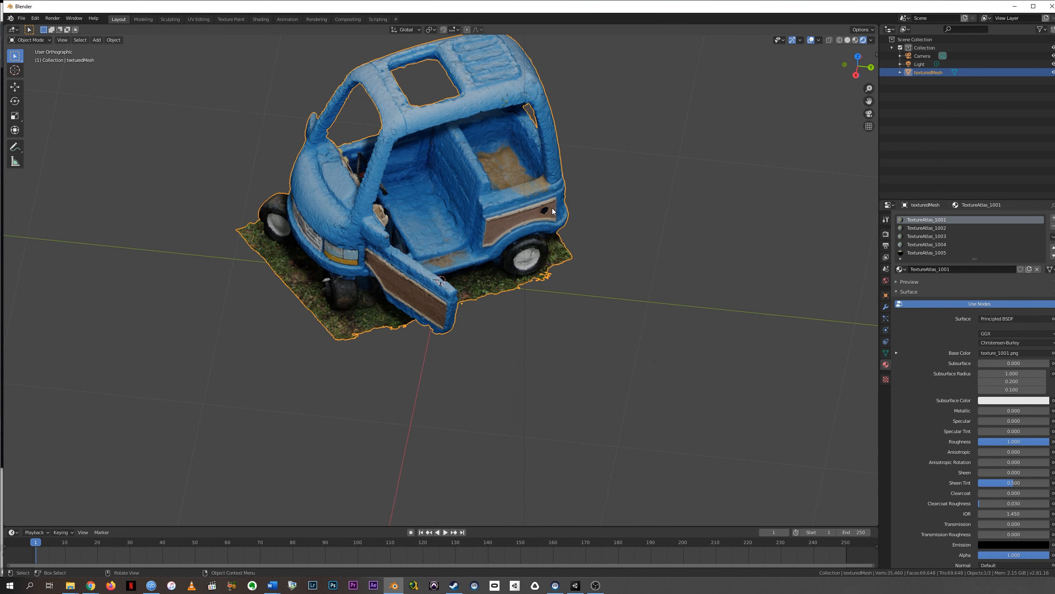
middle_click_drag(552, 208, 669, 217)
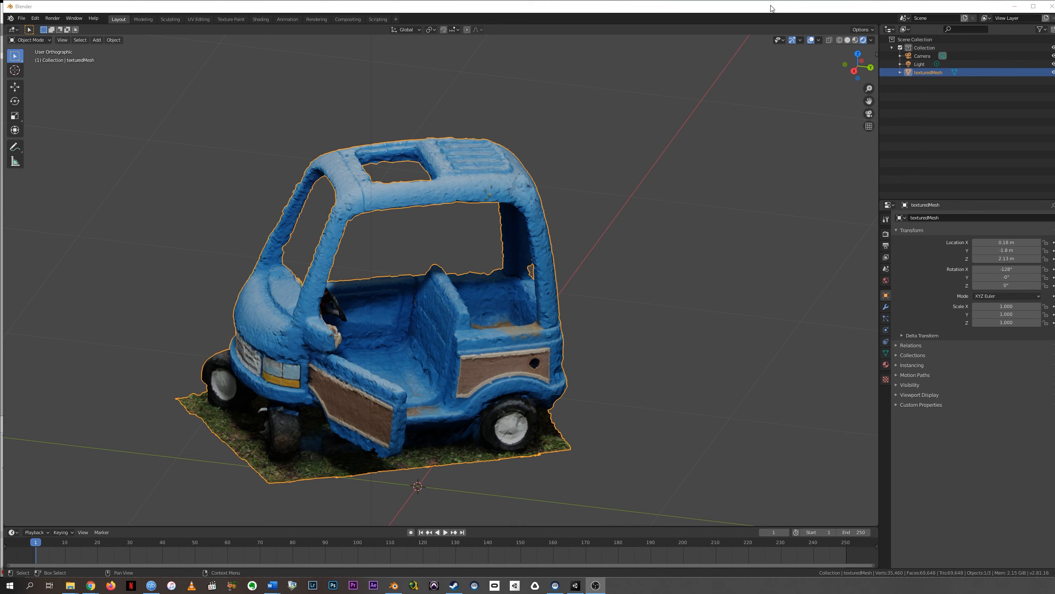
Apply all transforms (location, rotation and scale) to the textured mesh
left_click(771, 8)
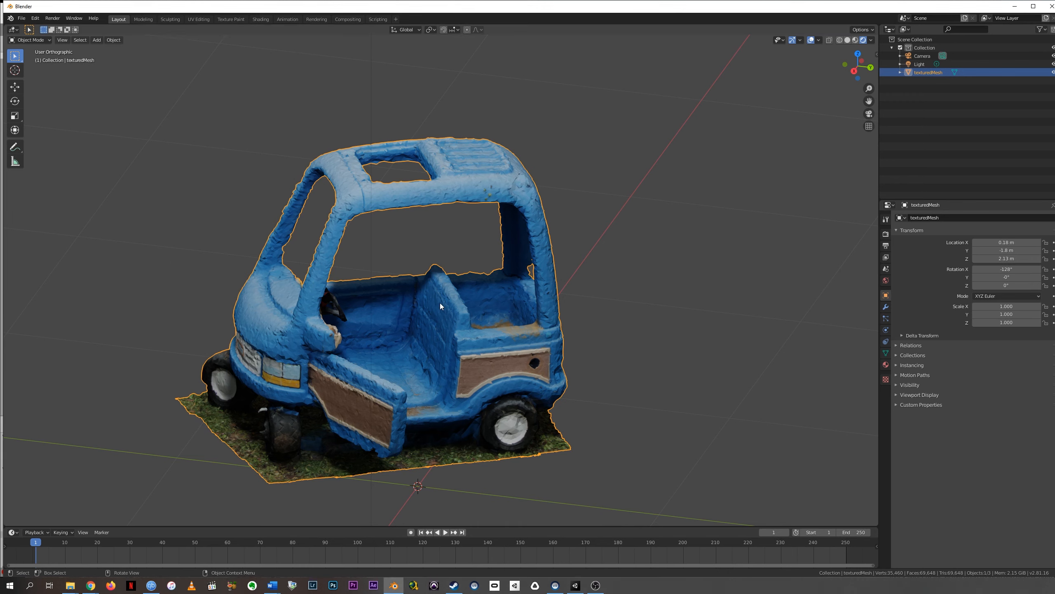
key("ctrl+a")
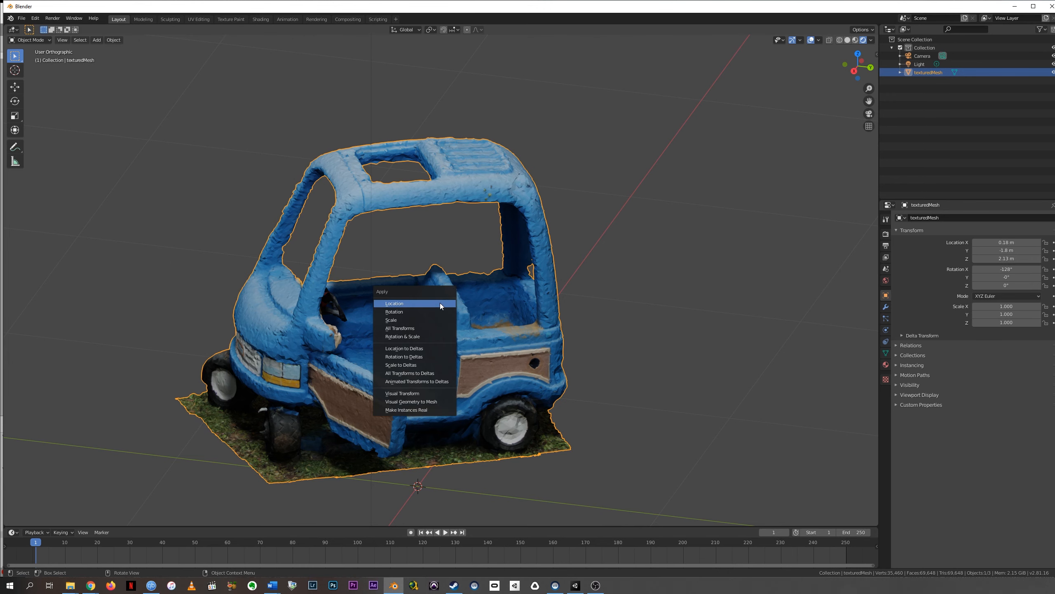
left_click(407, 331)
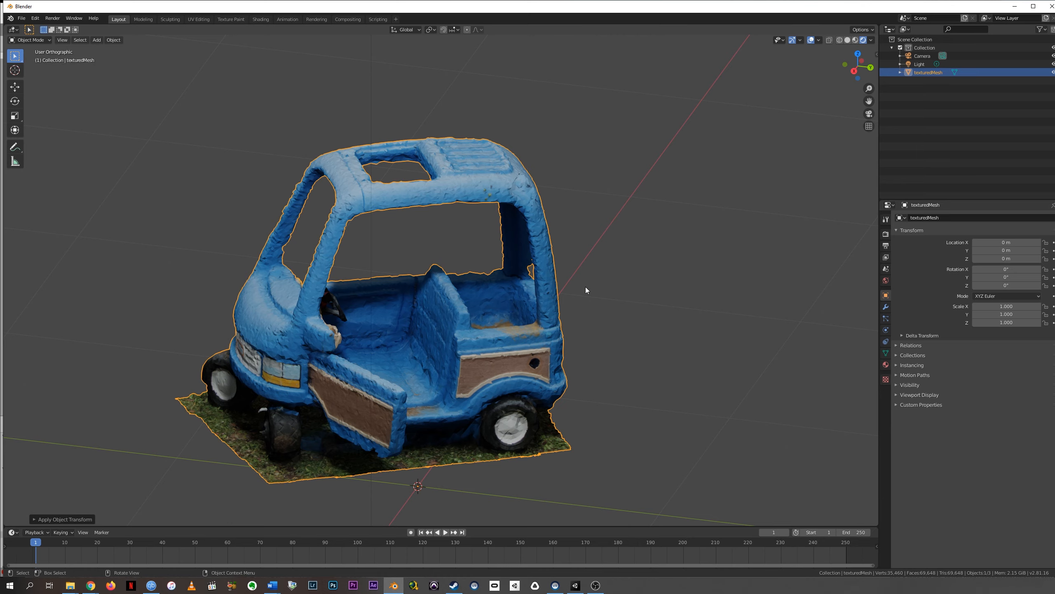
Export the trimmed toy car mesh as a Wavefront OBJ, overwriting ToyCar.obj in the Toy Car folder
middle_click_drag(586, 287, 494, 343)
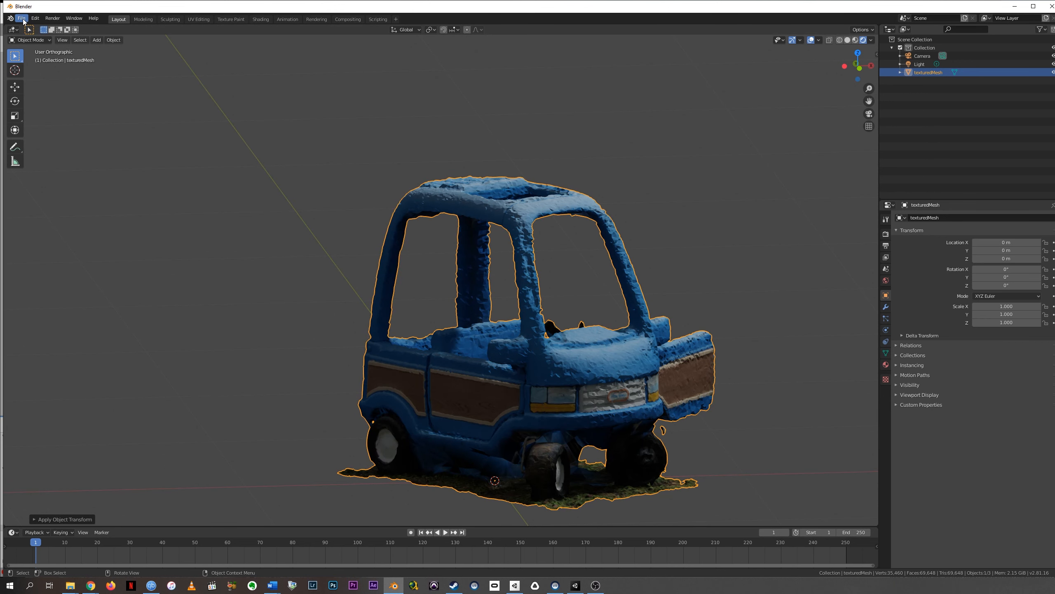
left_click(21, 18)
mouse_move(49, 138)
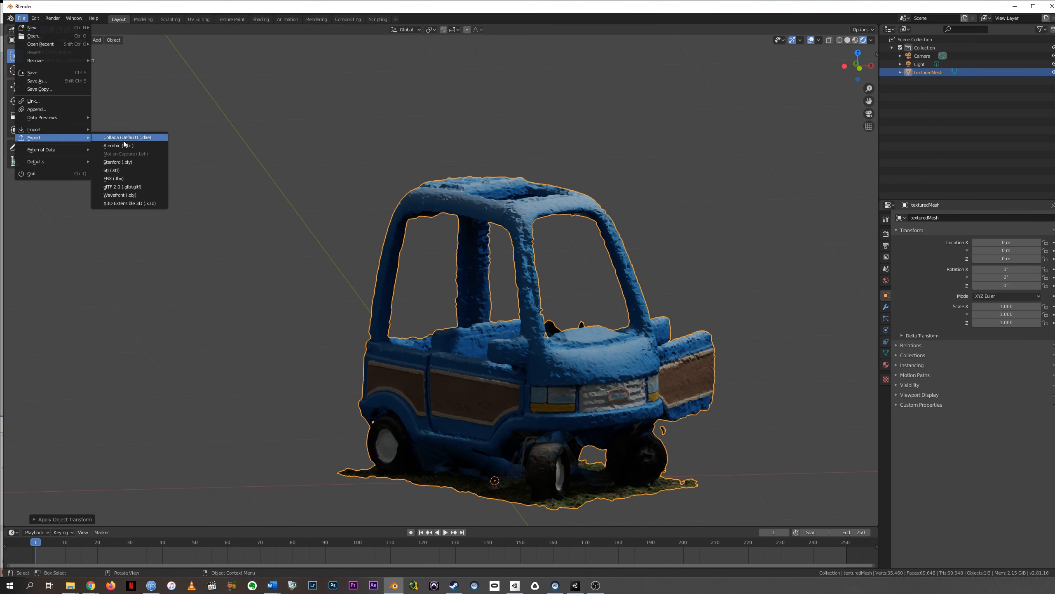
left_click(147, 197)
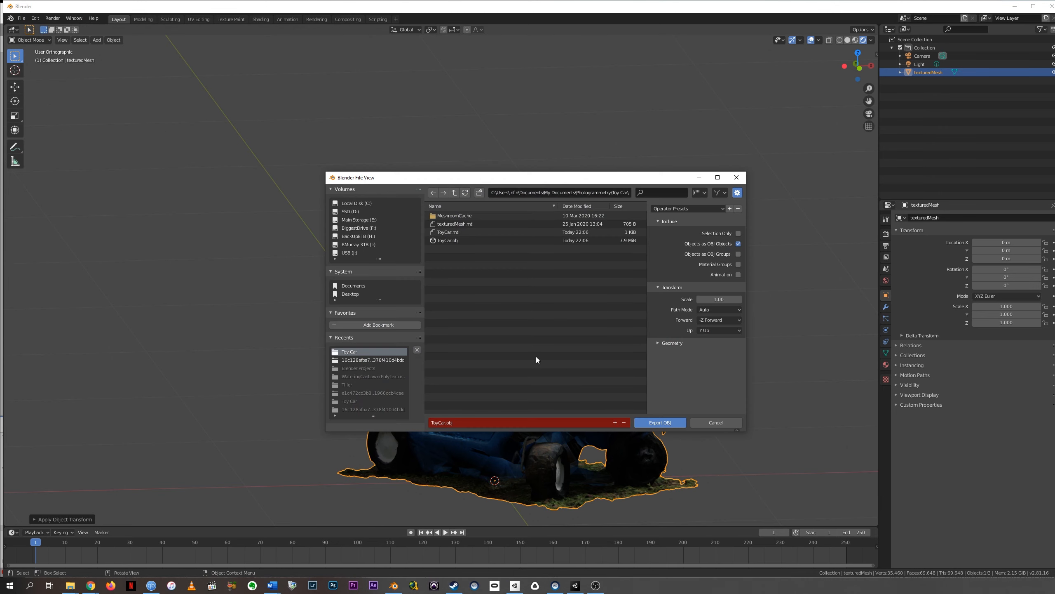
left_click(445, 423)
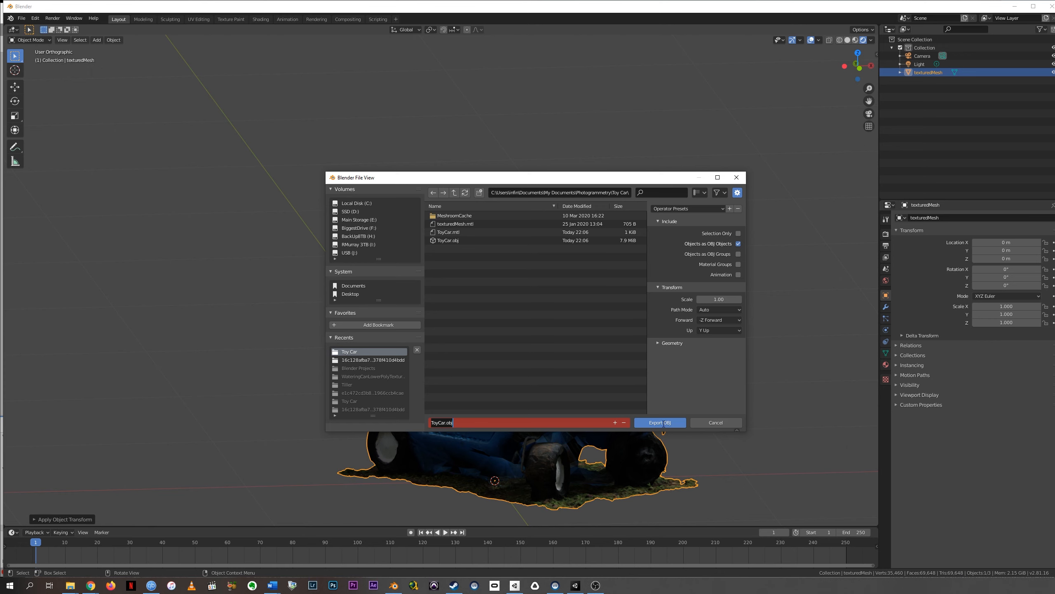
left_click(661, 423)
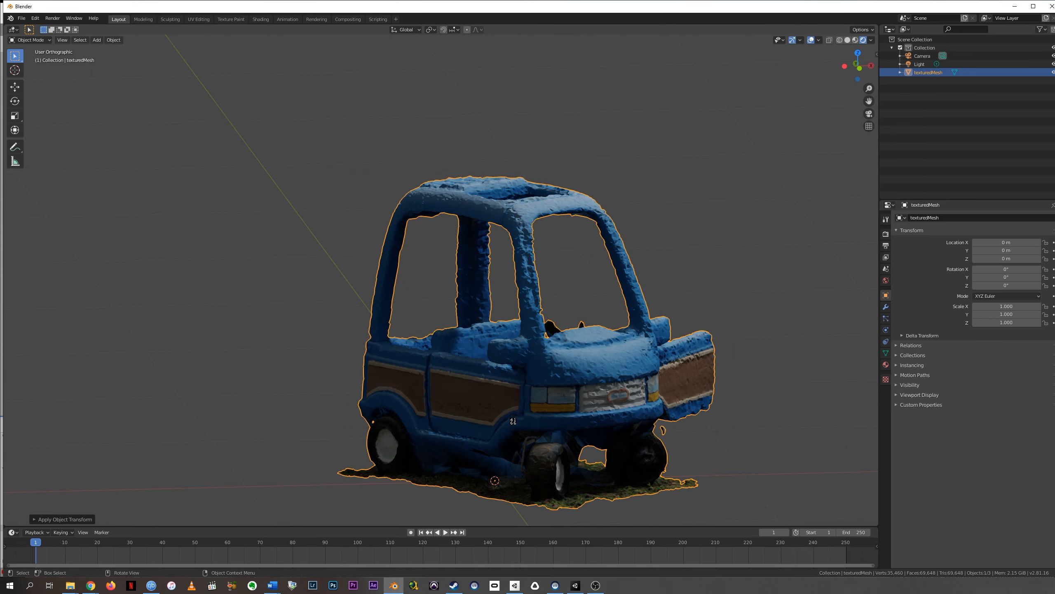
Close Blender, choose to save the untitled project, and browse to Local Disk (C:) for its save location
left_click(1050, 7)
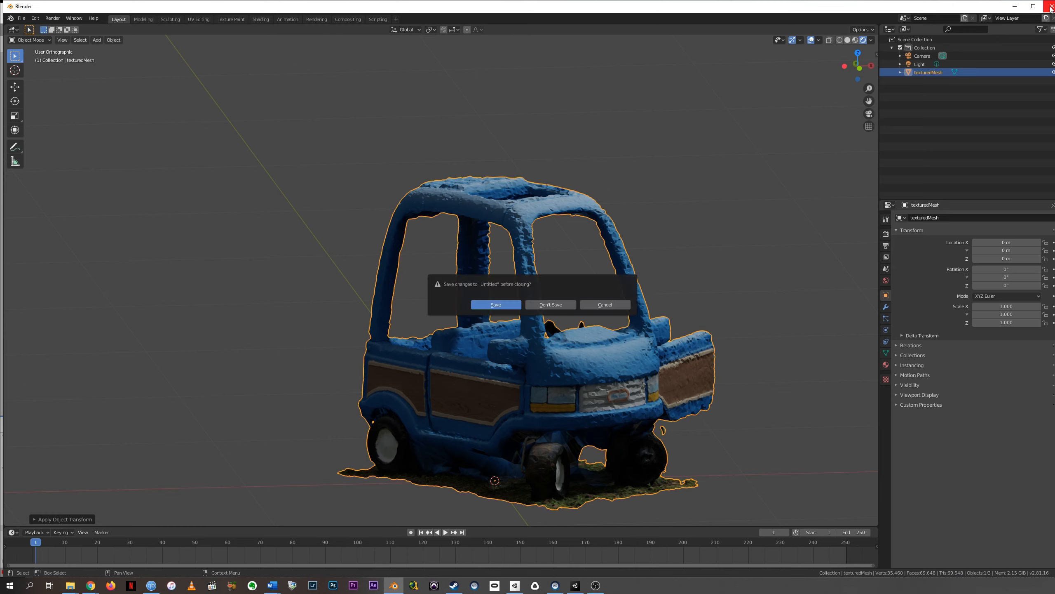
left_click(508, 306)
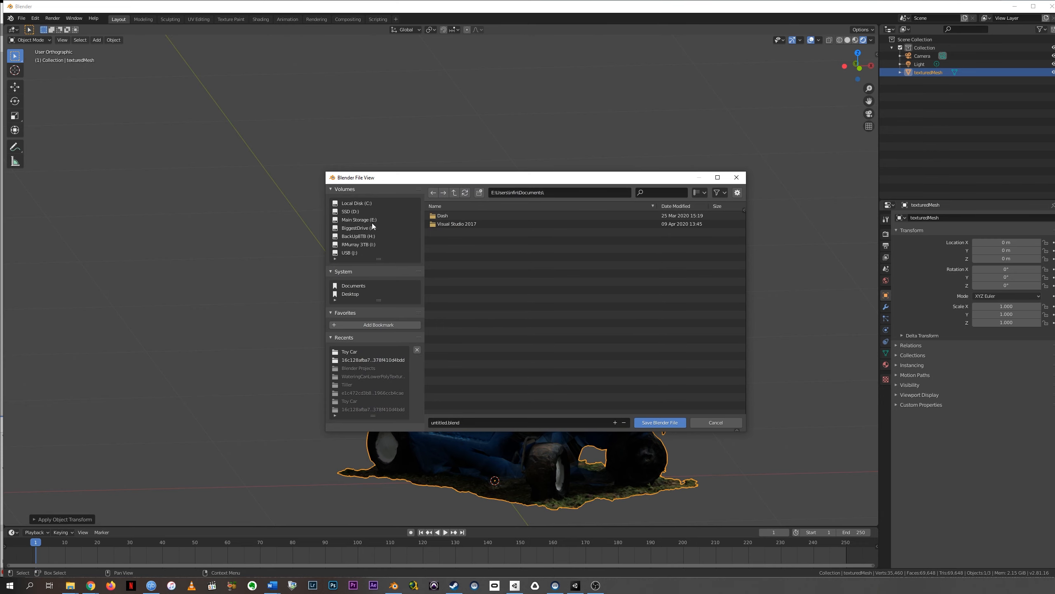
left_click(363, 203)
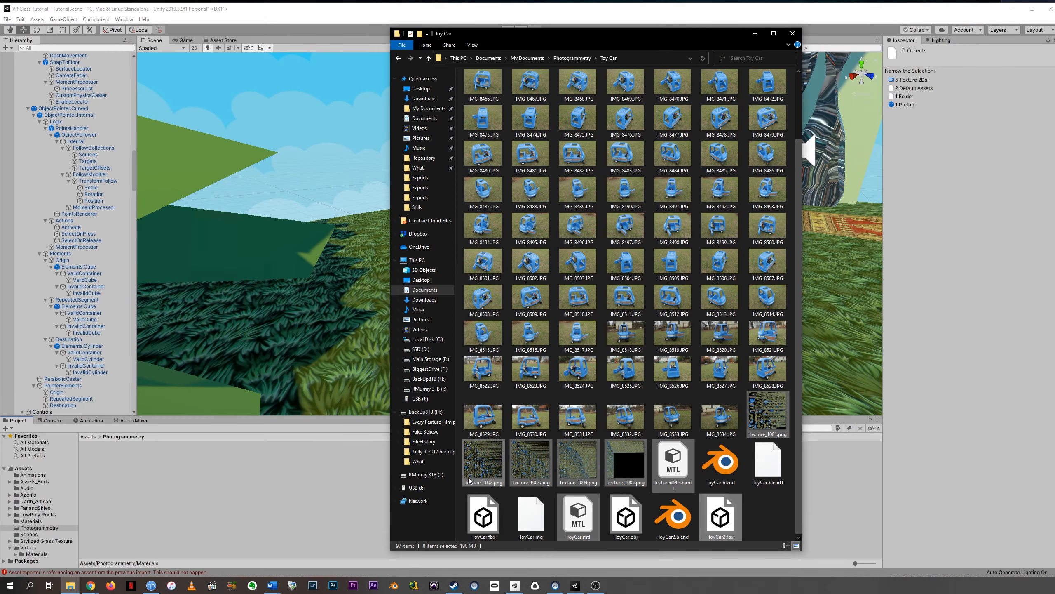
Import ToyCar.obj, ToyCar.mtl, texturedMesh.mtl and texture_1001 to texture_1005 from the Toy Car folder into Unity's Photogrammetry assets folder
left_click(761, 417)
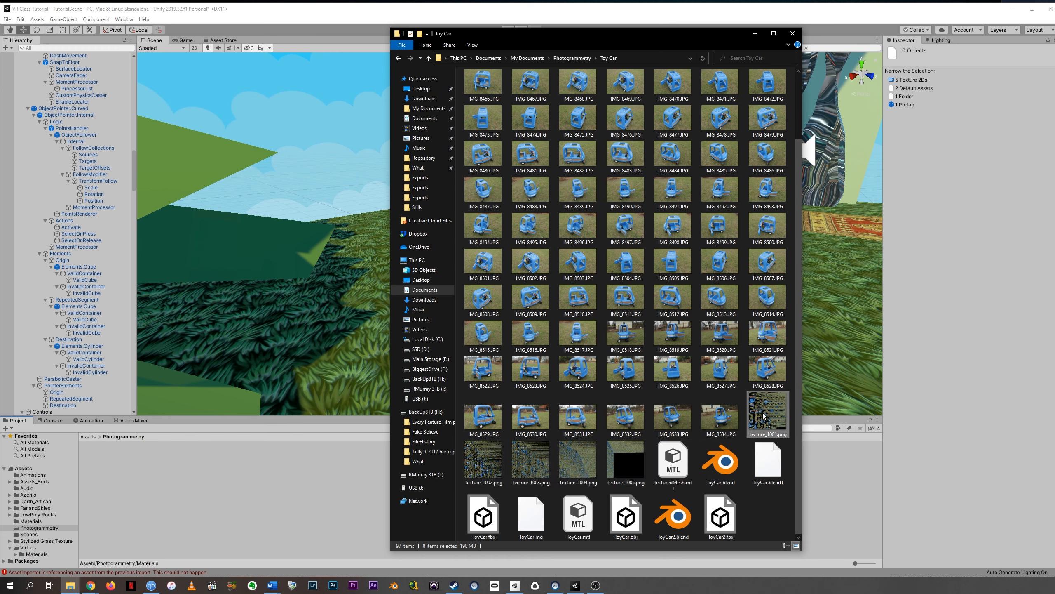
left_click(768, 517)
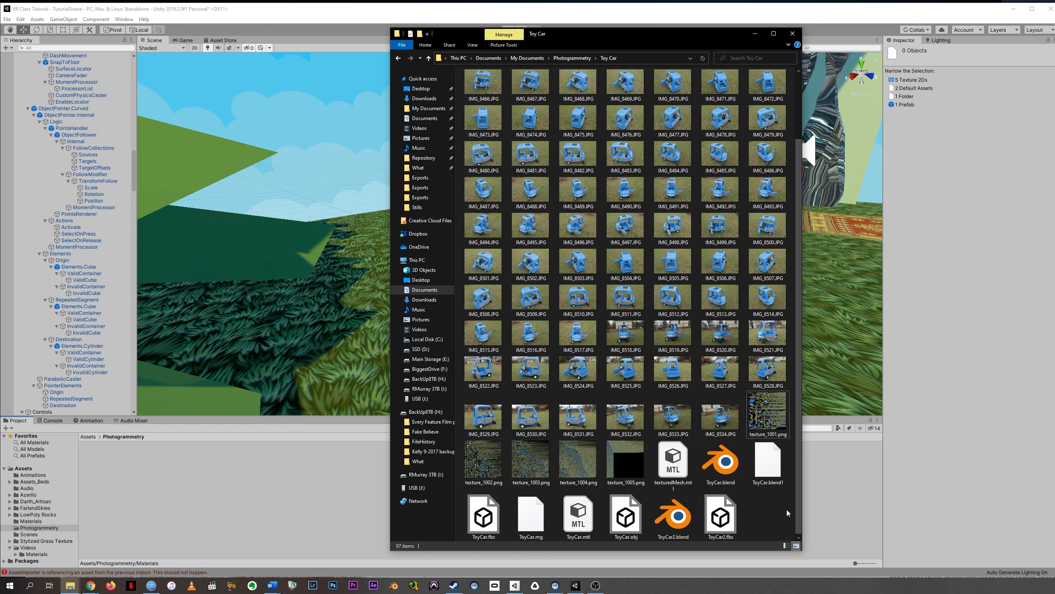
left_click(628, 515)
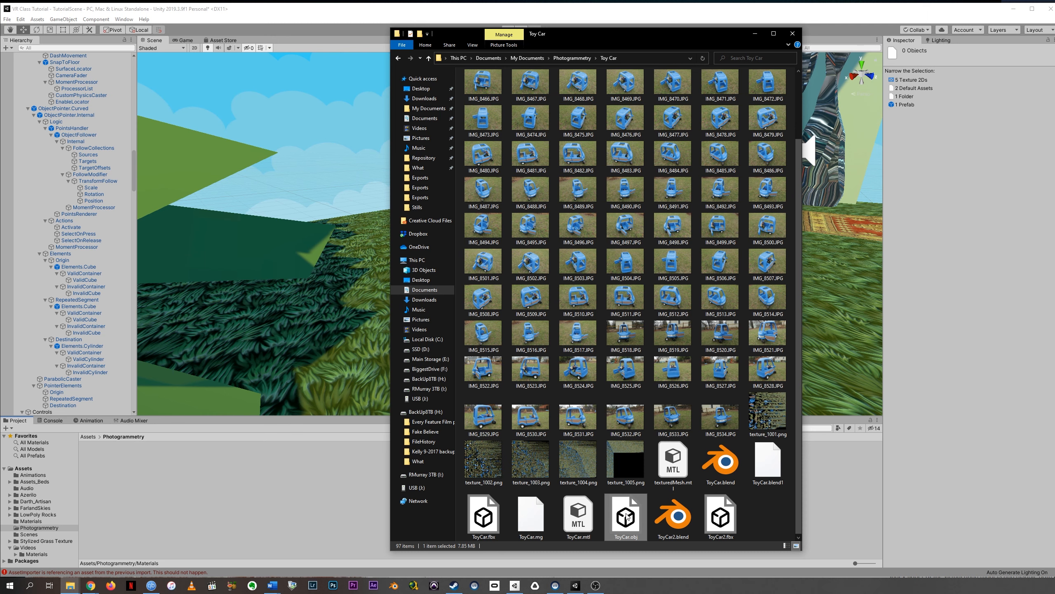
left_click(579, 514, "ctrl")
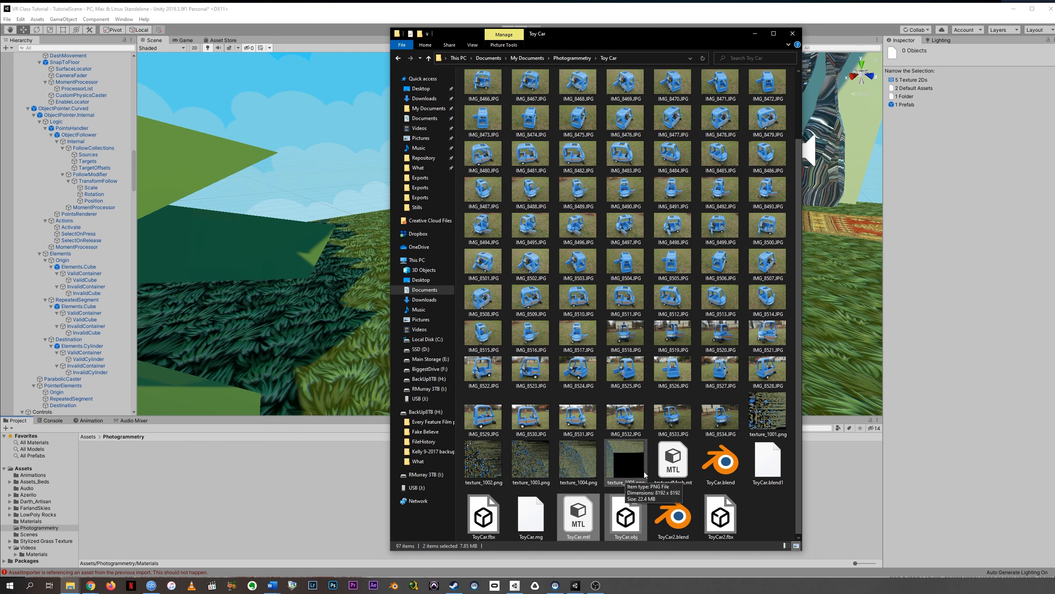
left_click(670, 469, "ctrl")
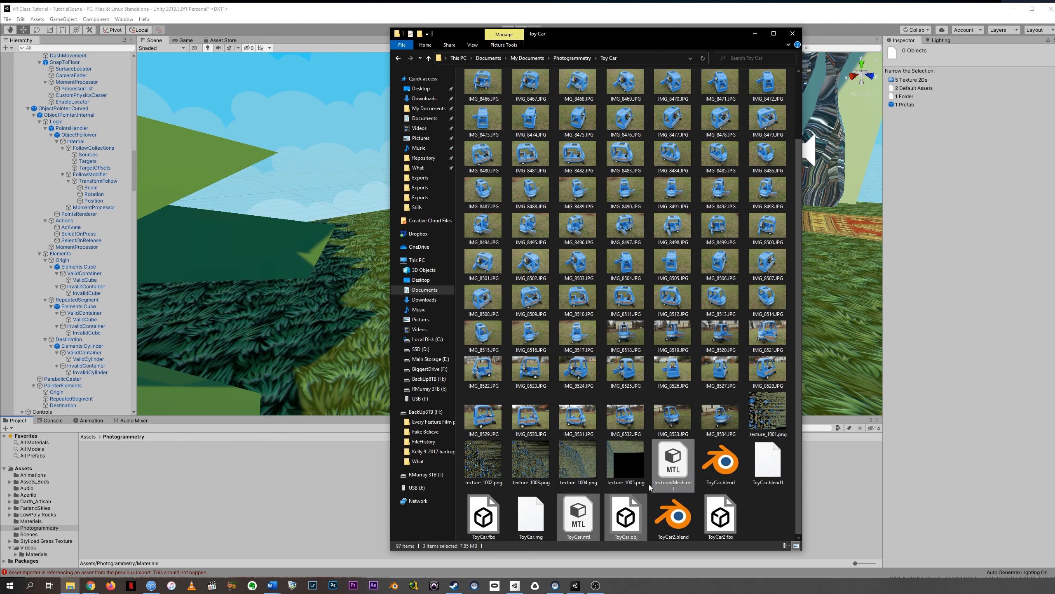
left_click(628, 471, "ctrl")
left_click(578, 461, "ctrl")
left_click(514, 468, "ctrl")
left_click(483, 462, "ctrl")
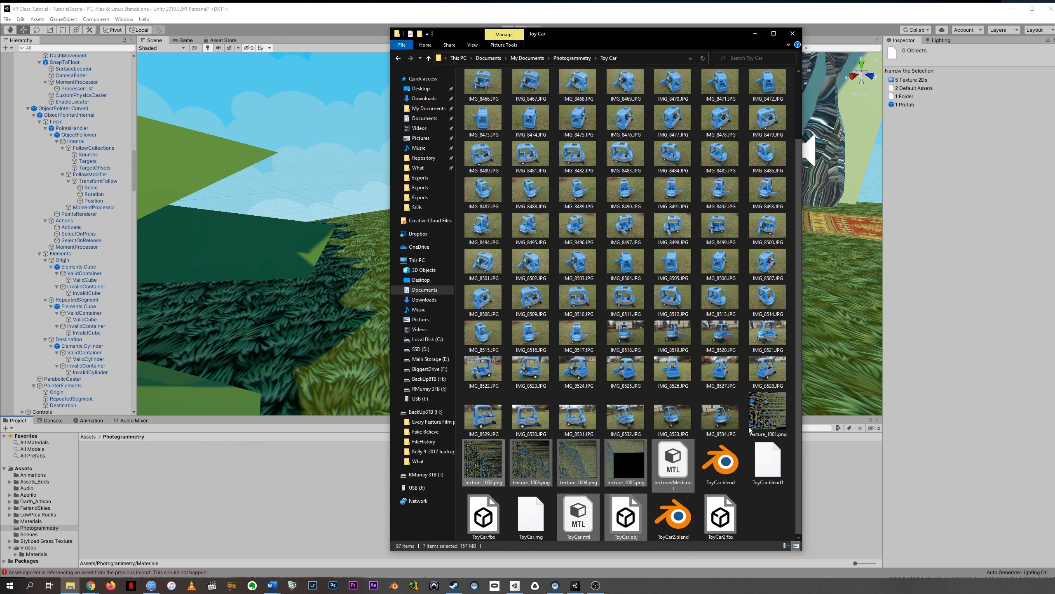
left_click(768, 411, "ctrl")
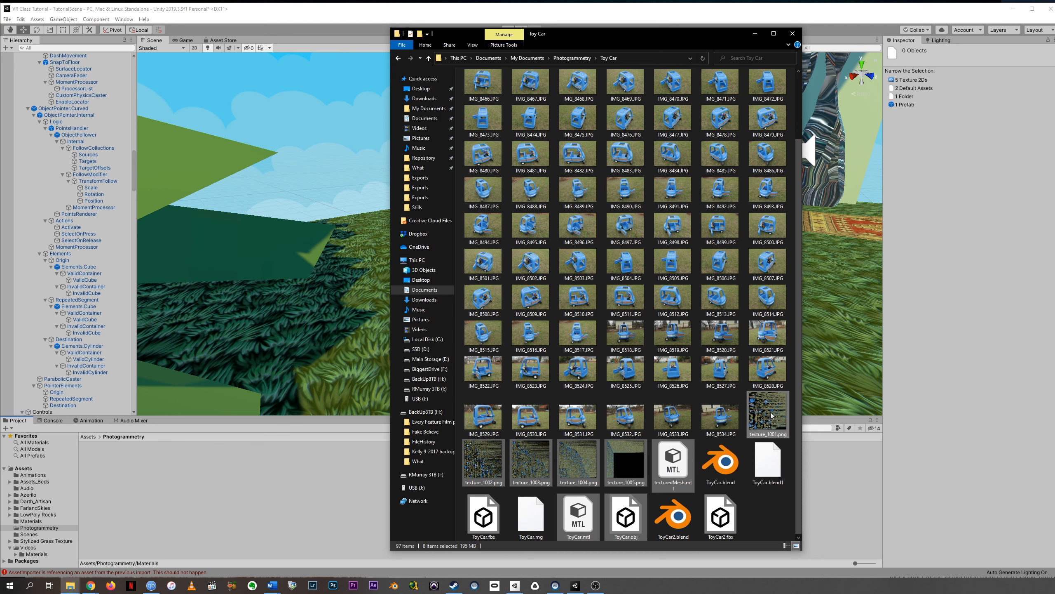
left_click_drag(770, 415, 213, 498)
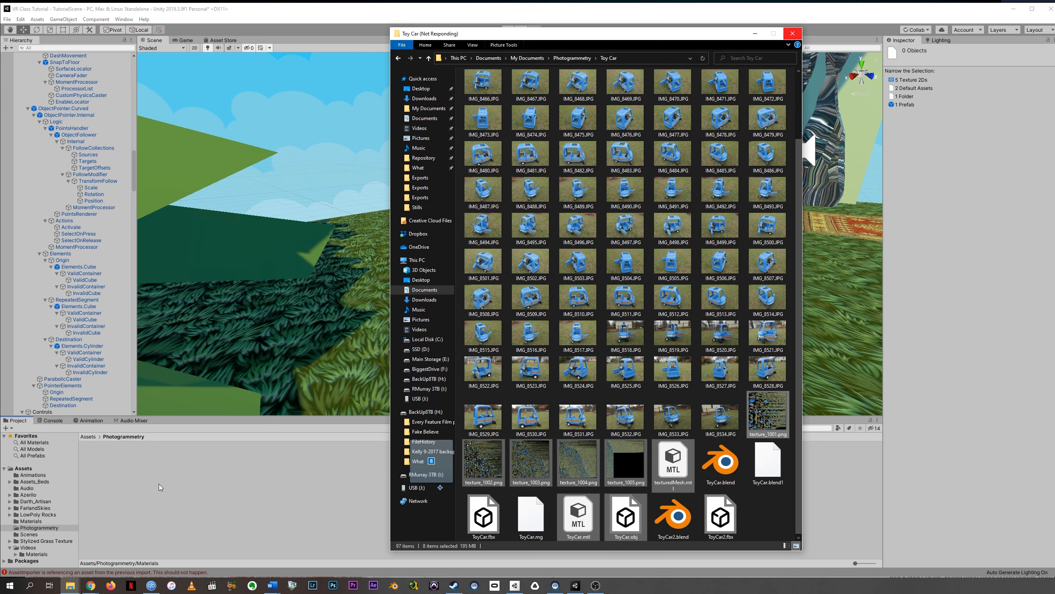
Extract the imported ToyCar model's materials into a new folder named Materials inside Photogrammetry
left_click(92, 491)
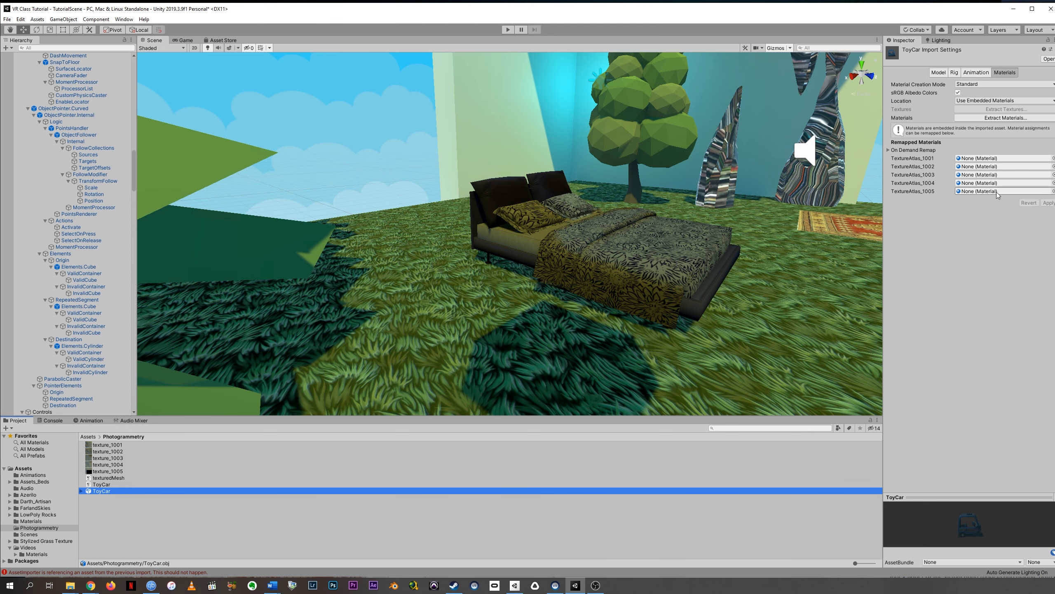
left_click(999, 119)
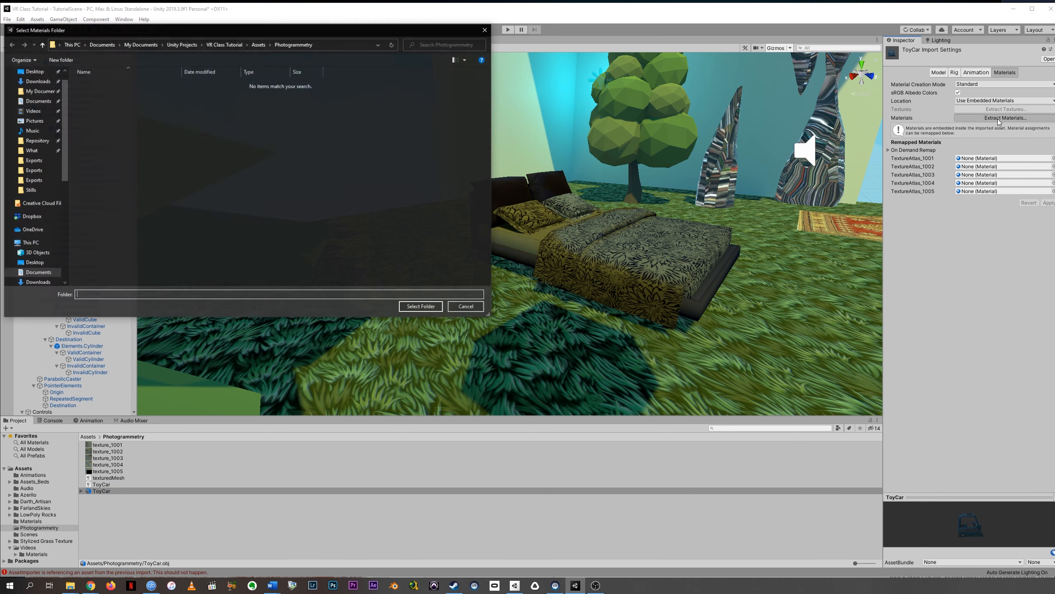
right_click(118, 156)
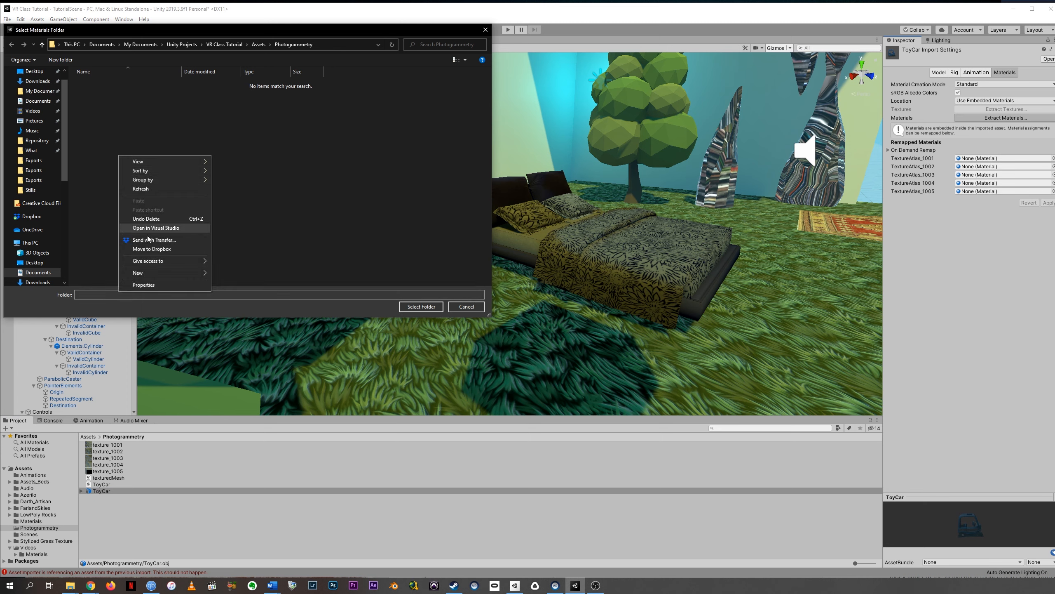
left_click(226, 274)
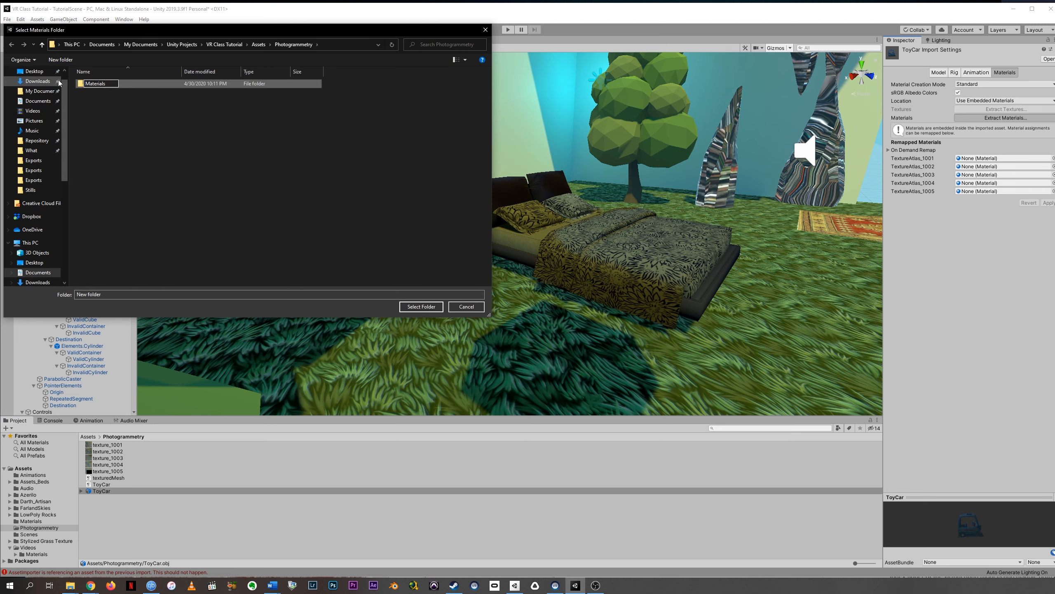
left_click(415, 306)
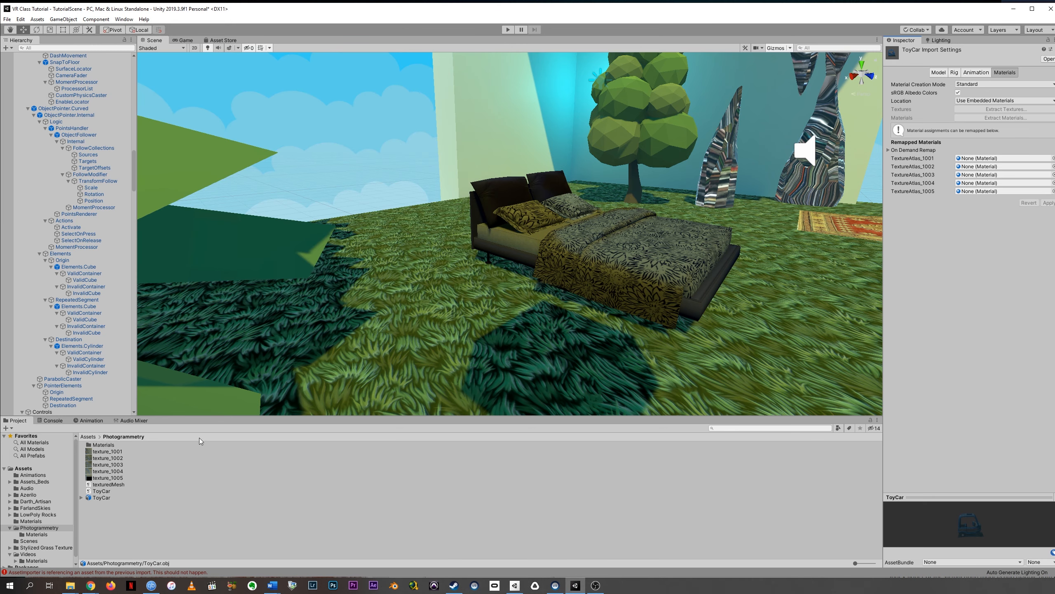
Place the ToyCar model in the scene and move it along Z to about -0.852, onto the patterned rug
left_click_drag(87, 497, 479, 402)
middle_click_drag(684, 315, 619, 322)
scroll(618, 322, "down", 3)
scroll(619, 322, "down", 3)
middle_click_drag(517, 374, 535, 361)
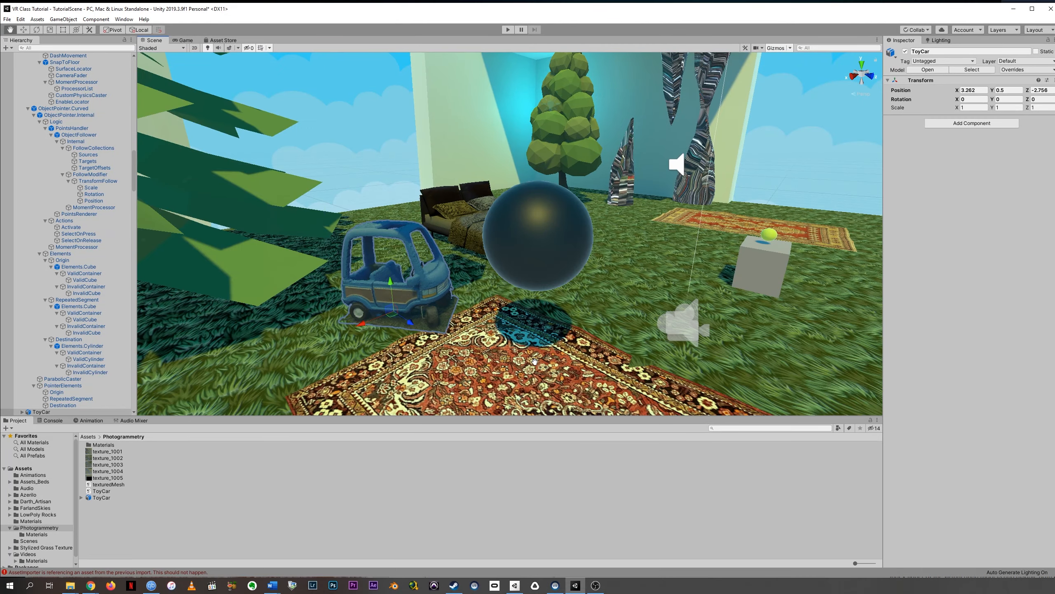
left_click_drag(408, 329, 508, 318)
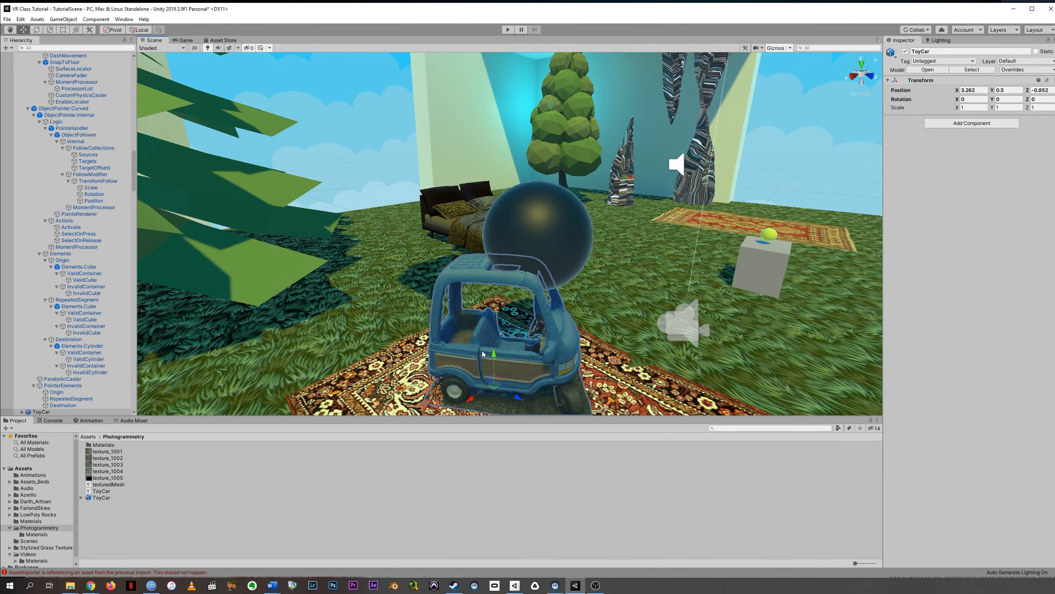
Delete the yellow FallingCube hanging above the scene
scroll(508, 318, "down", 5)
scroll(507, 317, "down", 10)
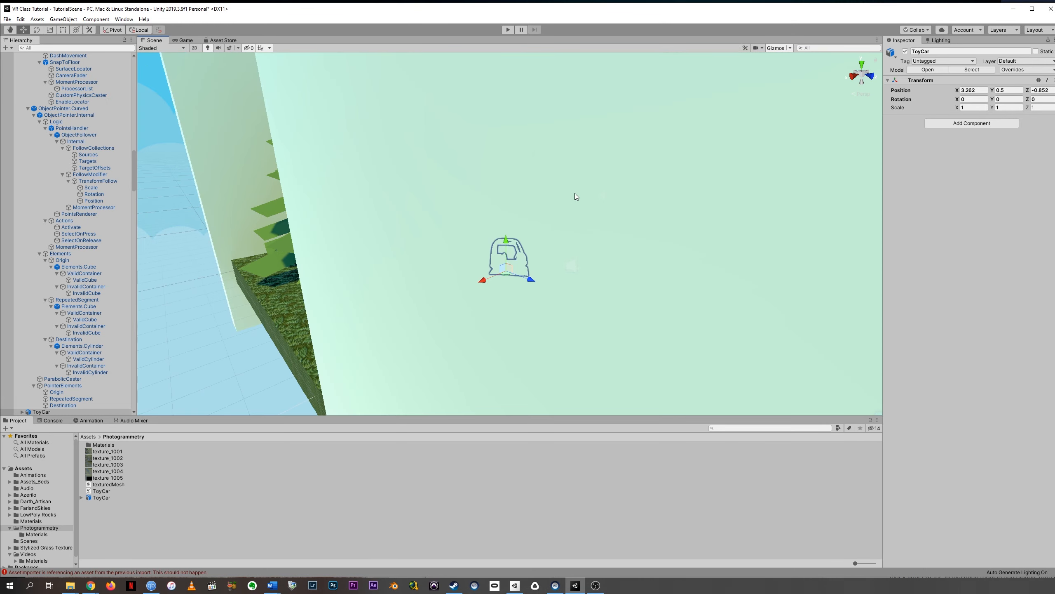
middle_click_drag(470, 88, 507, 175)
left_click(523, 127)
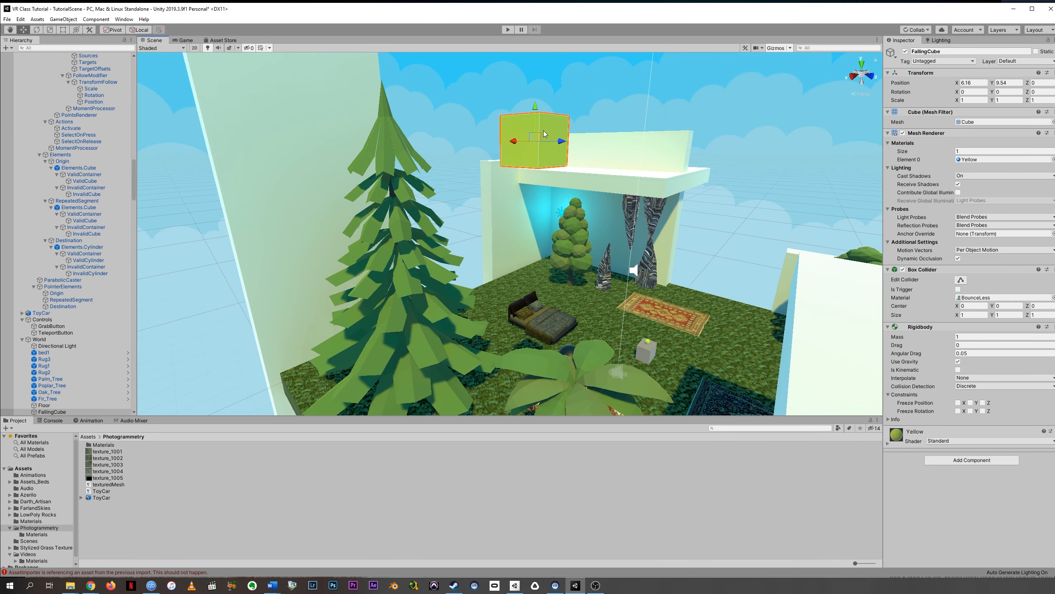
key("Delete")
scroll(538, 328, "up", 10)
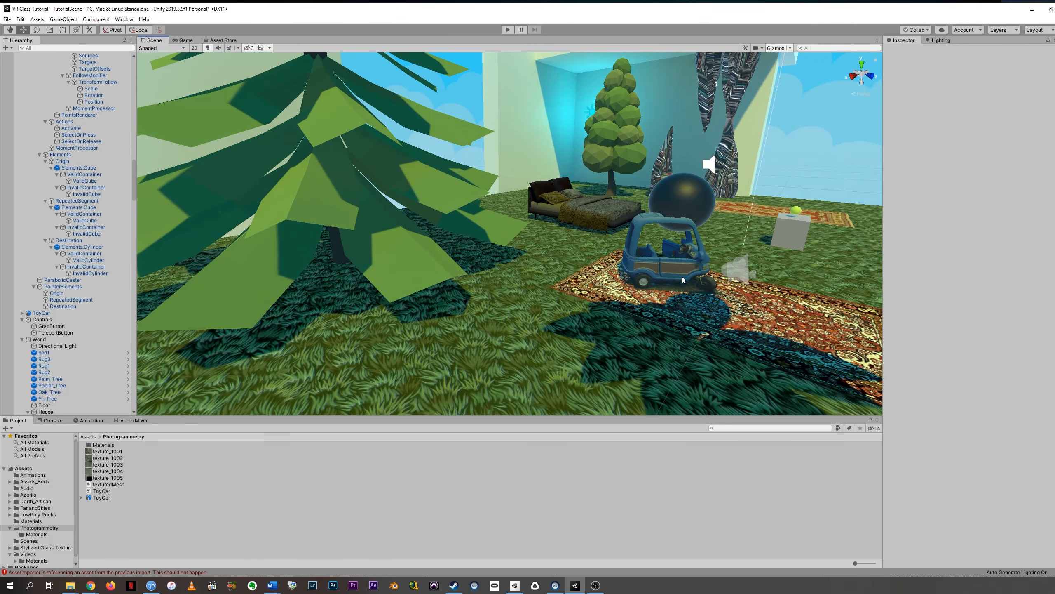
Select the toy car's default mesh and shift it along Z to about 1.675 on the rug
left_click(718, 276)
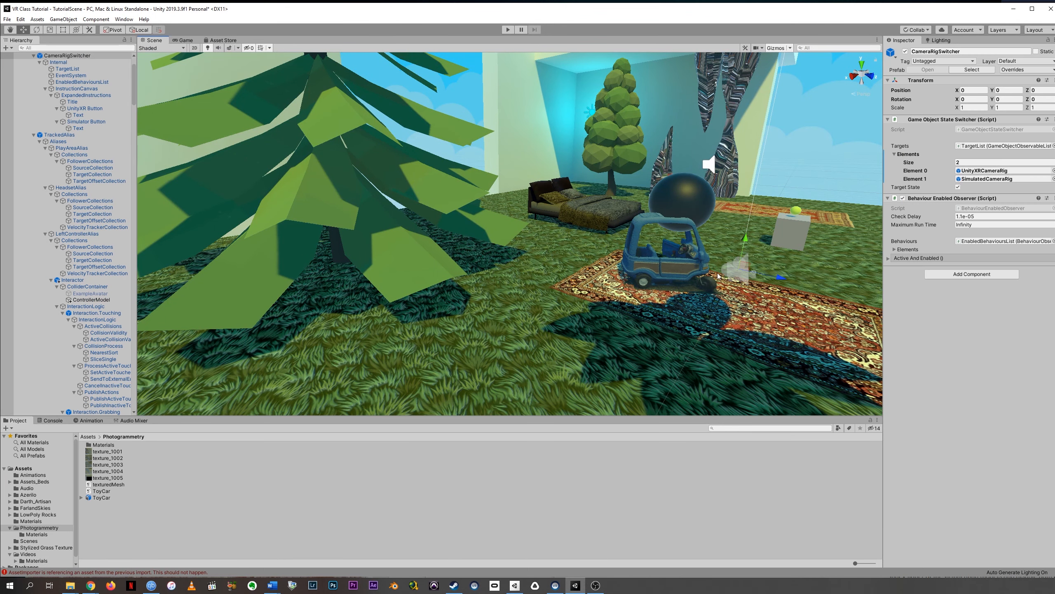
left_click(667, 281)
left_click(677, 266)
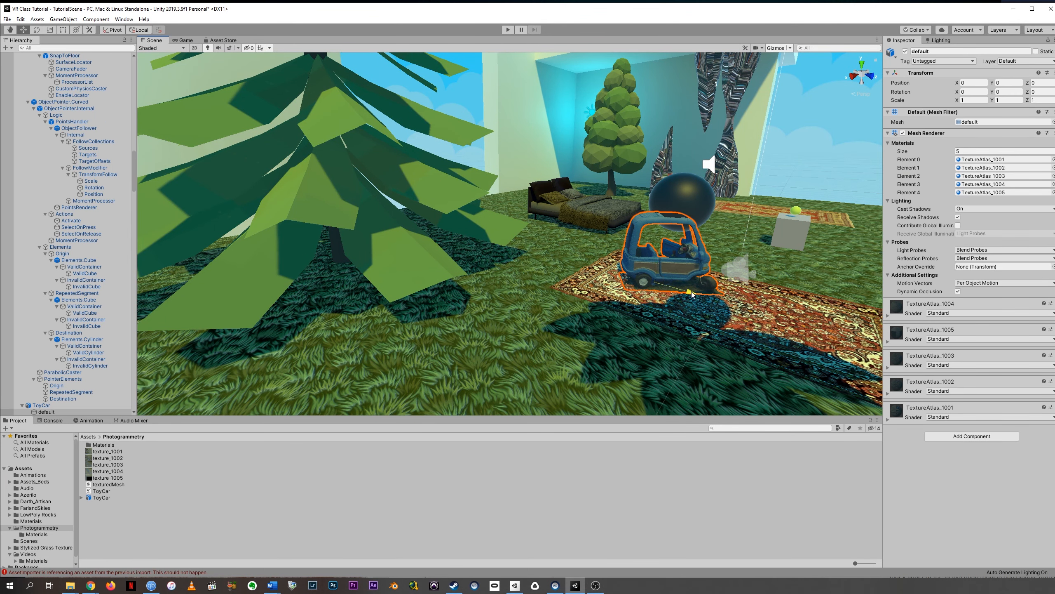
left_click_drag(691, 294, 816, 340)
middle_click_drag(789, 333, 653, 331)
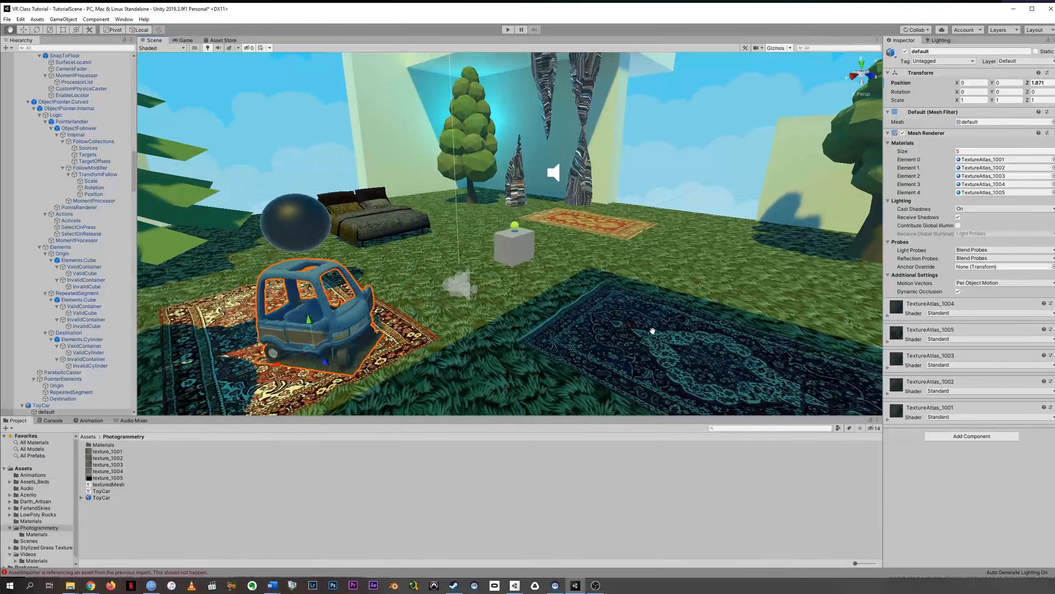
left_click_drag(319, 364, 323, 354)
middle_click_drag(417, 278, 387, 299)
right_click_drag(386, 299, 266, 303)
middle_click_drag(454, 309, 379, 310)
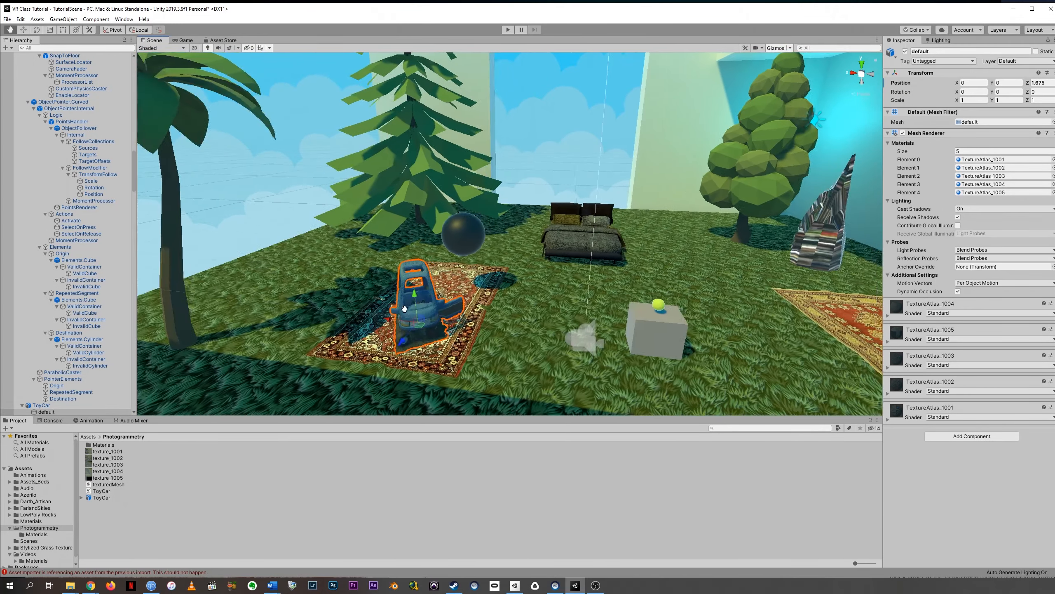
Move the PortalBall sphere sideways, away from the toy car and its rug
left_click(441, 245)
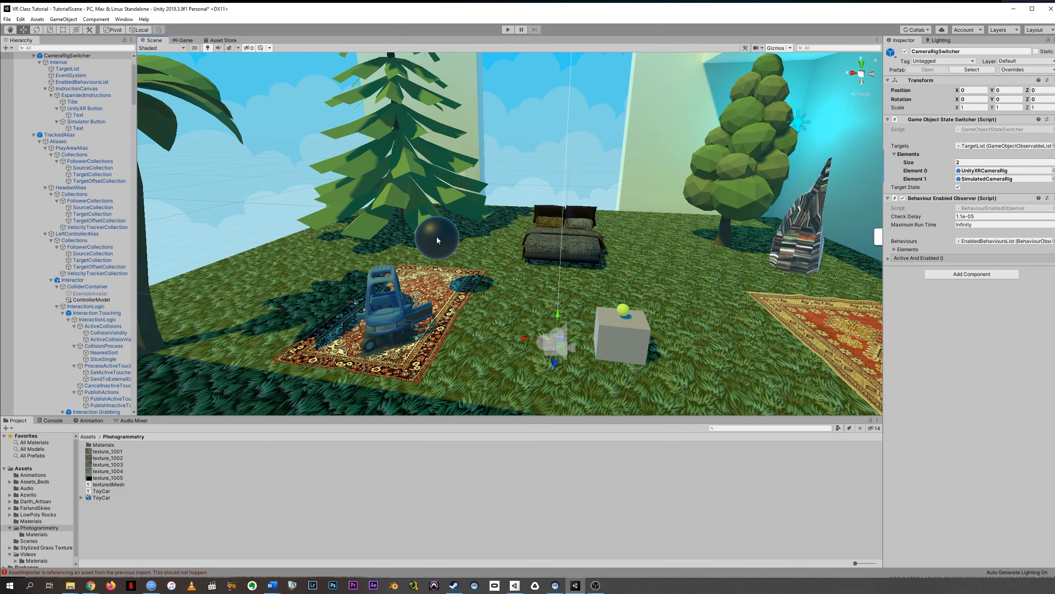
left_click(437, 254)
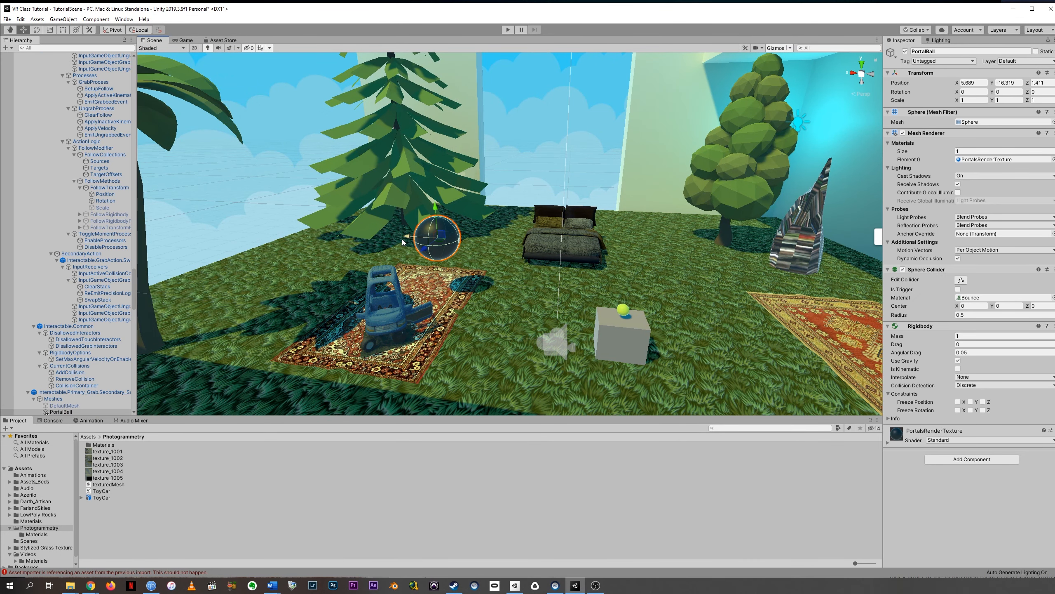
left_click_drag(409, 238, 625, 277)
Play the scene and walk the simulated camera rig up to the toy car to inspect it
key("ctrl+p")
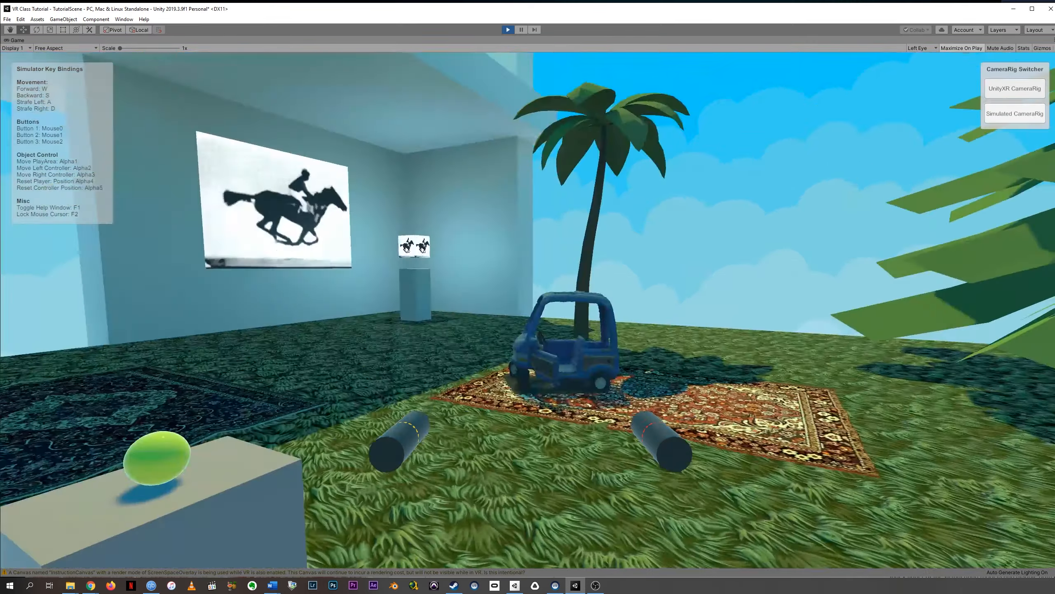
key("a")
key("w")
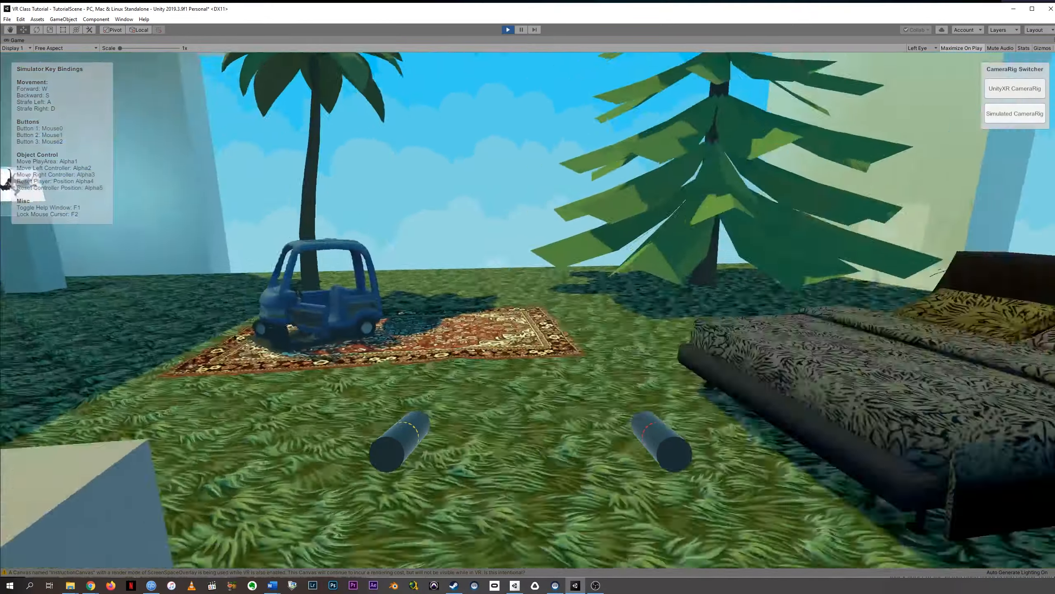
key("a")
key("w")
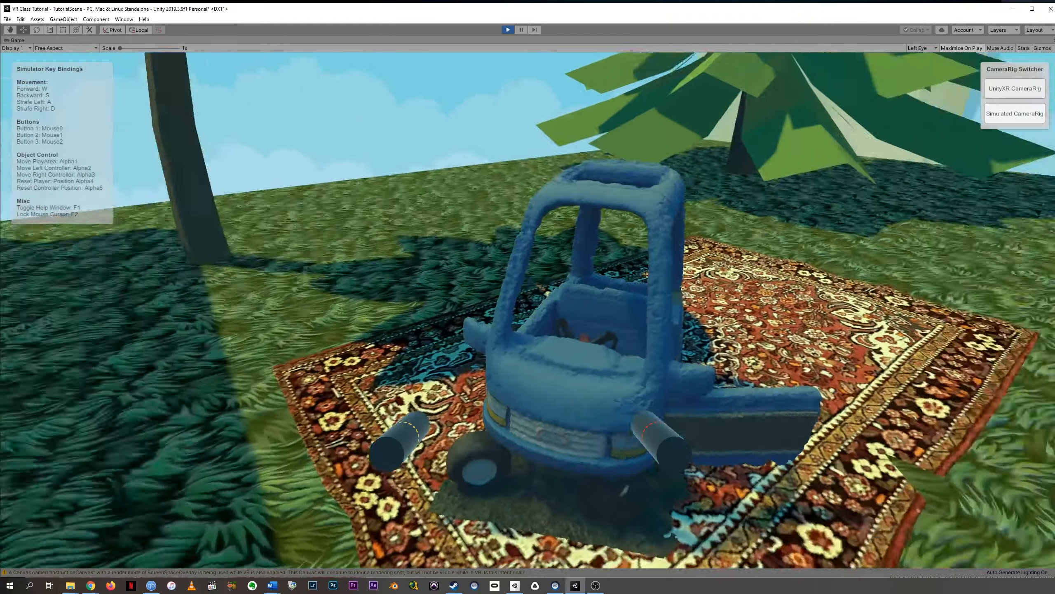
Circle the simulated camera rig around the toy car to examine its front, sides, rear and interior
key("a")
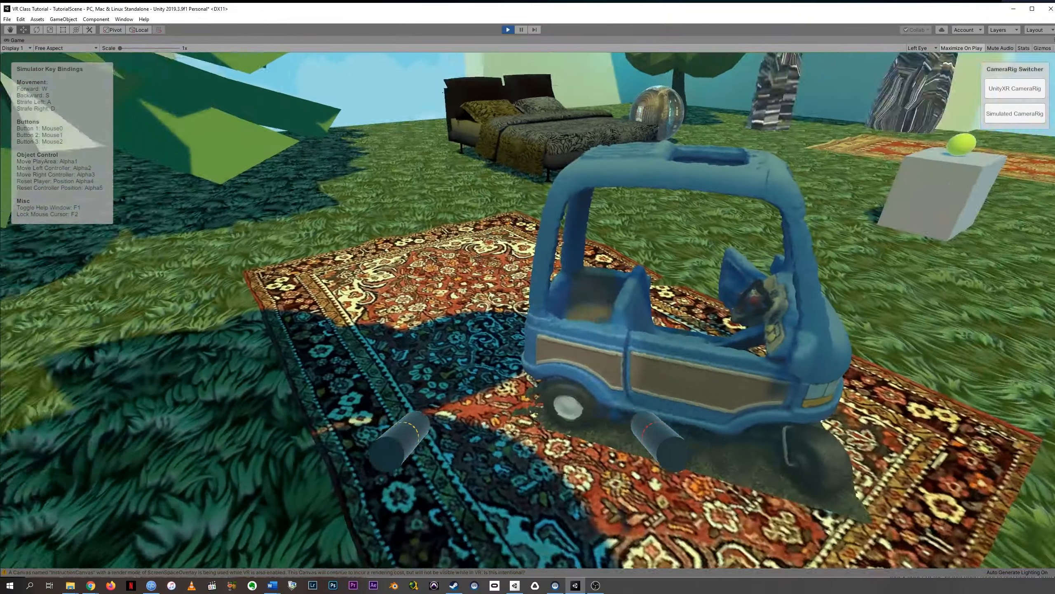
key("a")
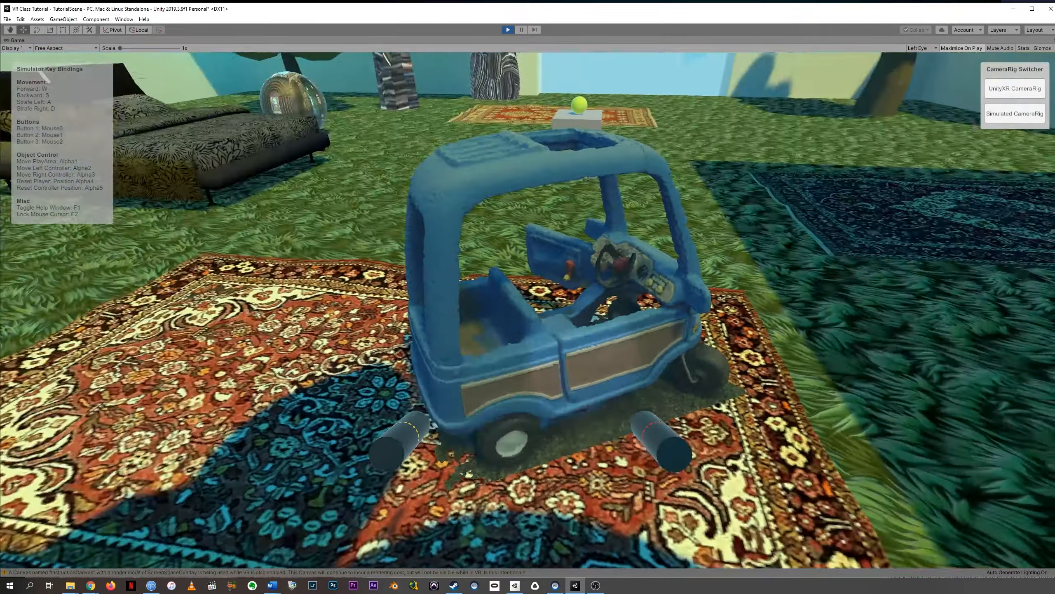
key("a")
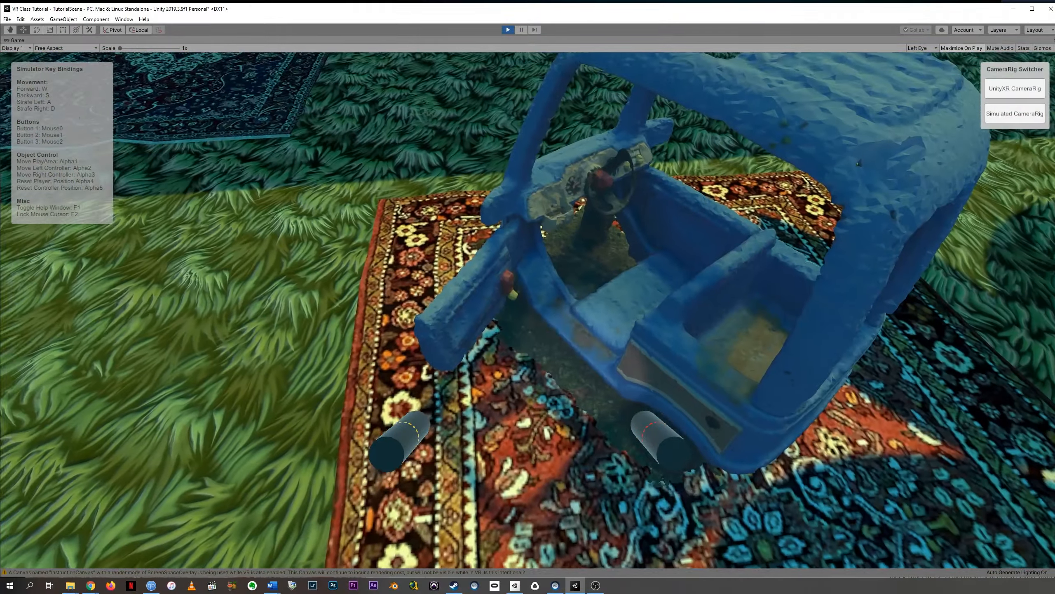
key("a")
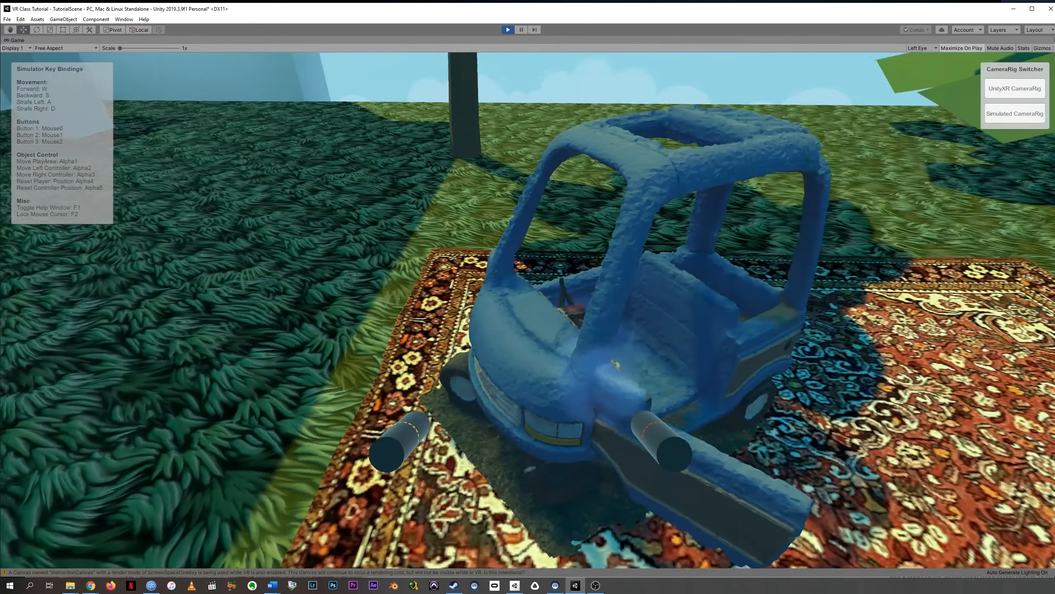
Back the camera rig away from the toy car, past the pedestal with the green ball, to view the surrounding scene
key("w")
key("s")
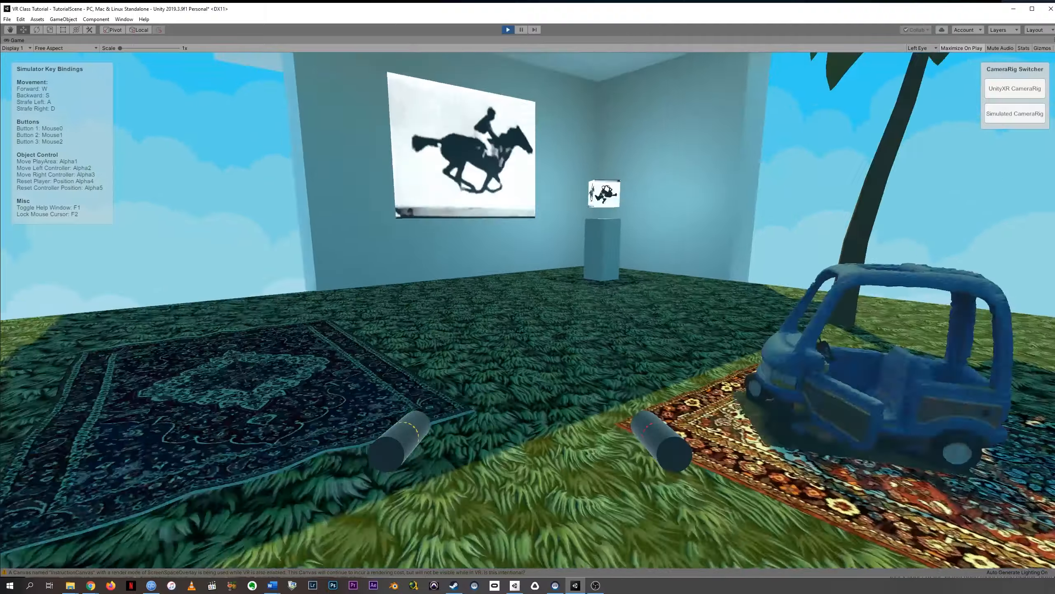
key("a")
key("s")
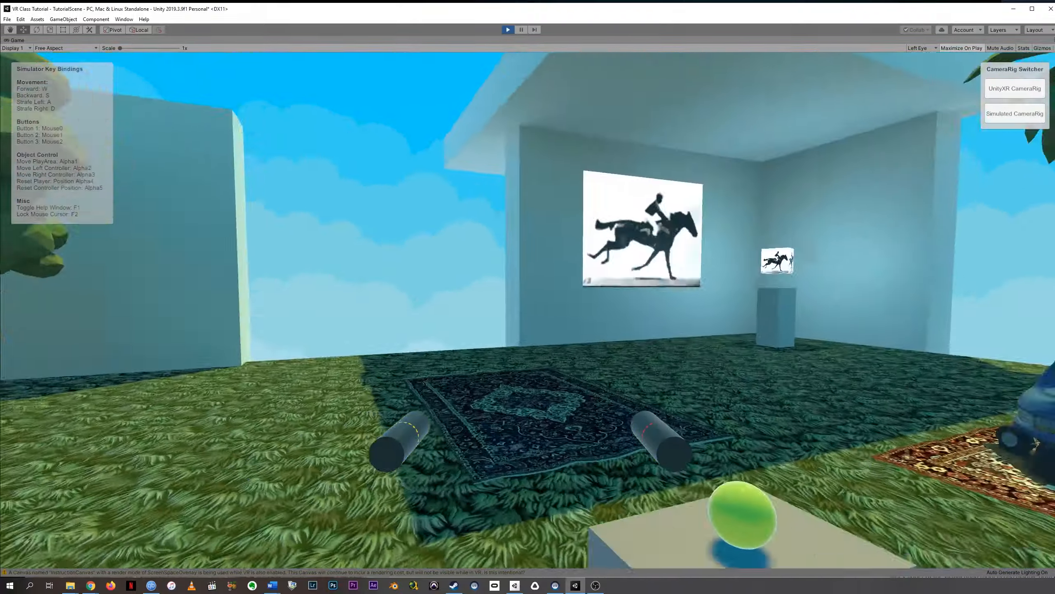